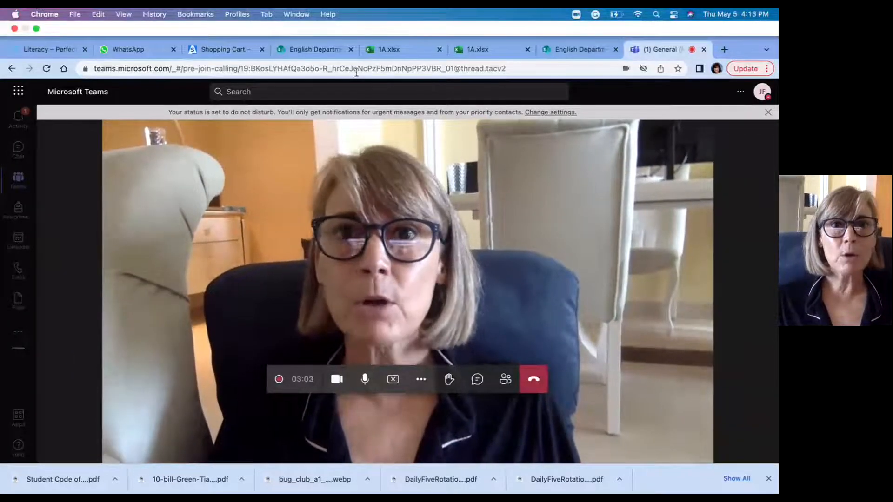
Step: Switch from the Teams meeting to the 1A marksheet workbook and look over its Student groups sheet
{"action": "left_click", "coordinate": [318, 46]}
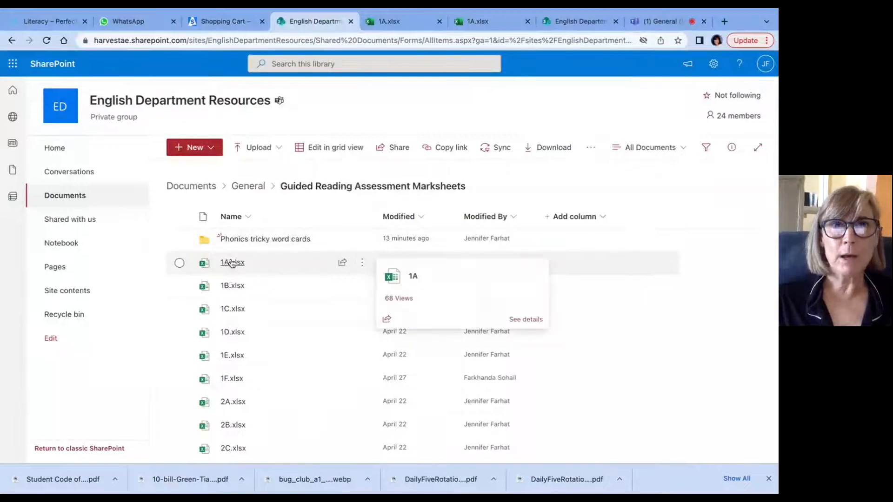
{"action": "left_click", "coordinate": [408, 23]}
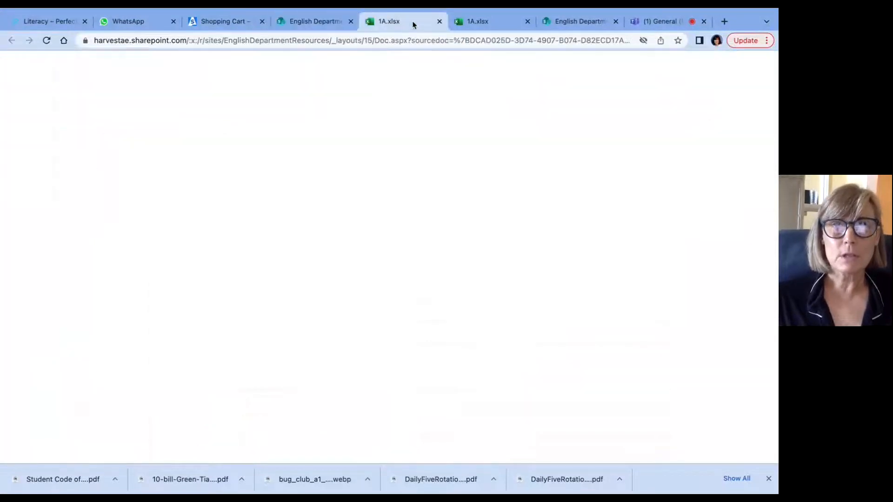
{"action": "scroll", "coordinate": [385, 296], "scroll_direction": "down", "scroll_amount": 1}
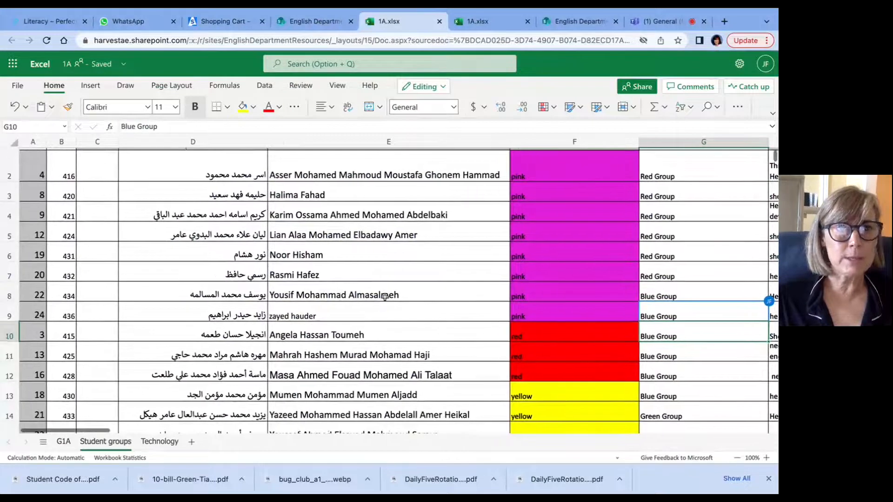
{"action": "scroll", "coordinate": [385, 296], "scroll_direction": "up", "scroll_amount": 1}
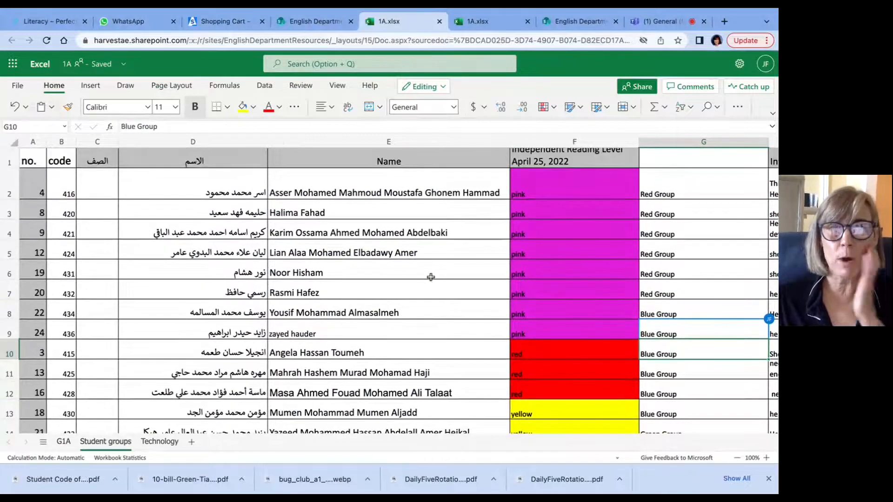
Step: Review the G1A, Student groups and Technology sheets of the 1A workbook, including the Intervention Notes column for the groups
{"action": "left_click", "coordinate": [64, 444]}
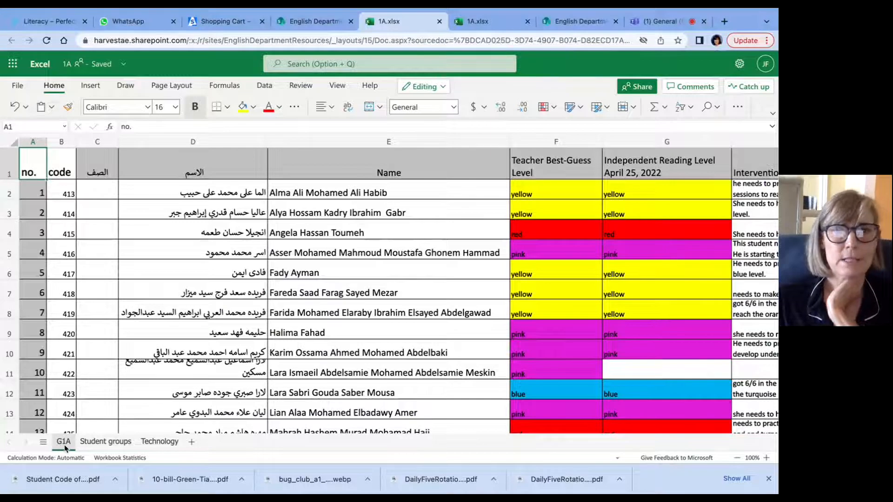
{"action": "left_click", "coordinate": [105, 446]}
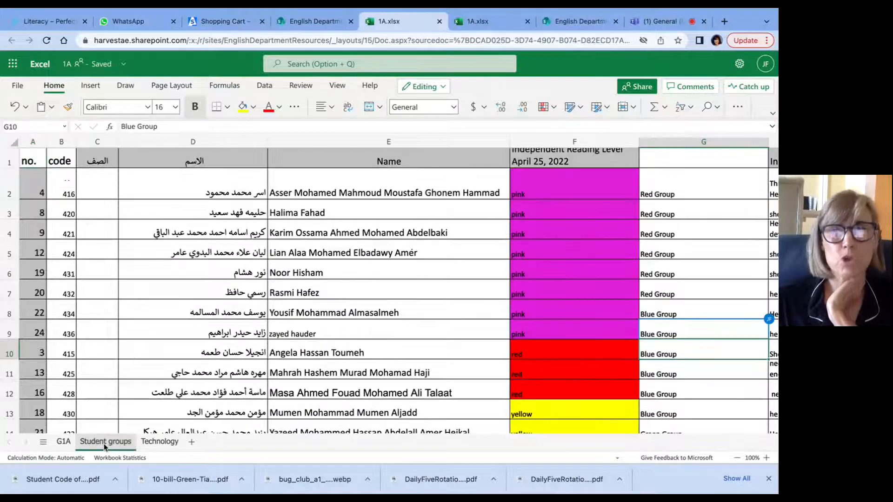
{"action": "left_click", "coordinate": [160, 444]}
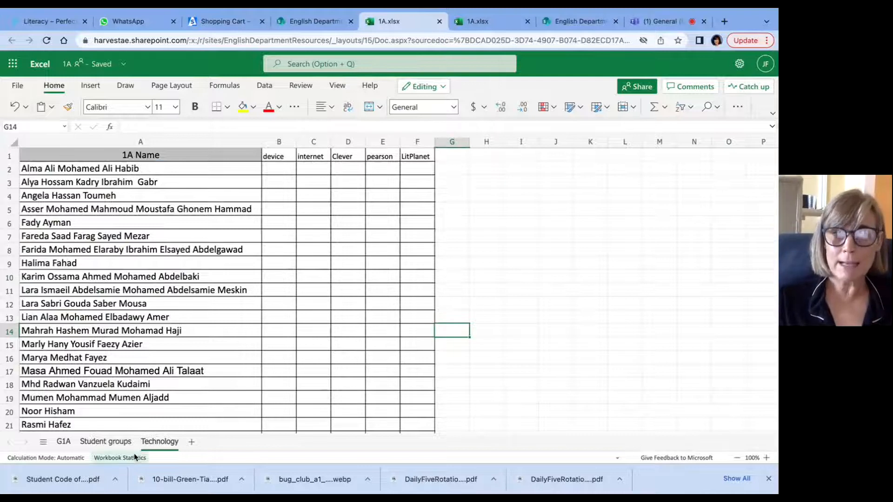
{"action": "left_click", "coordinate": [110, 446]}
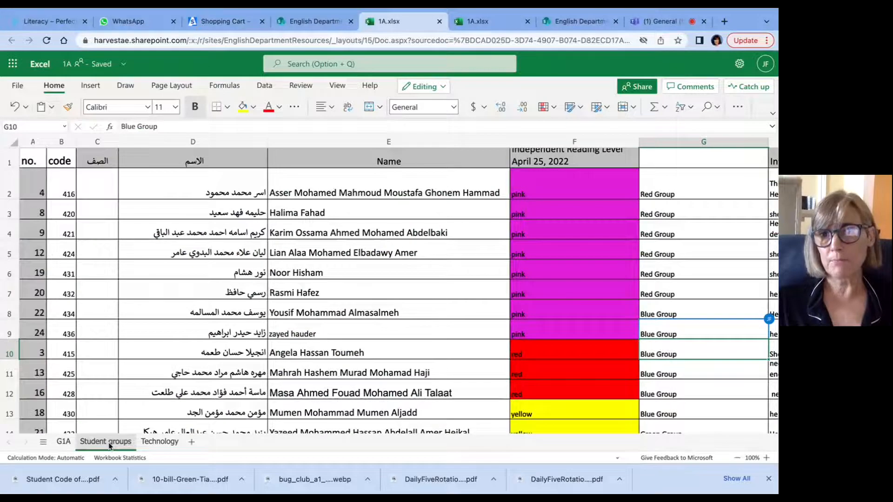
{"action": "scroll", "coordinate": [594, 336], "scroll_direction": "right", "scroll_amount": 5}
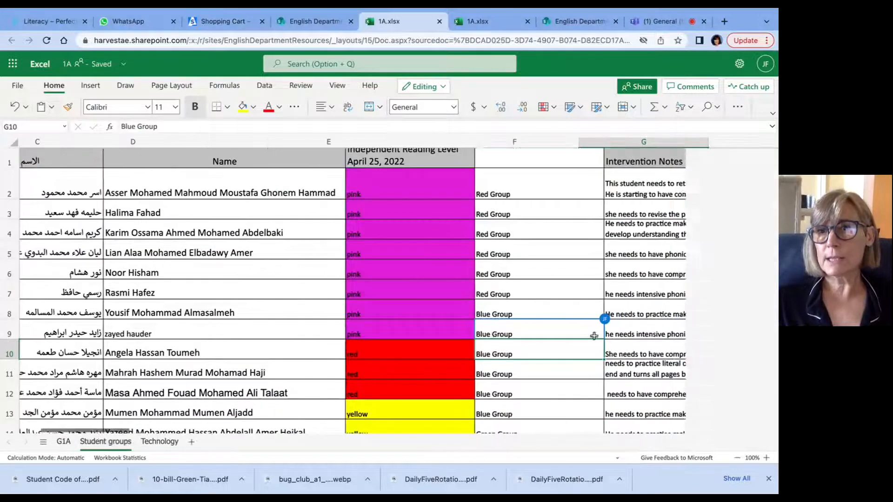
{"action": "scroll", "coordinate": [595, 336], "scroll_direction": "left", "scroll_amount": 5}
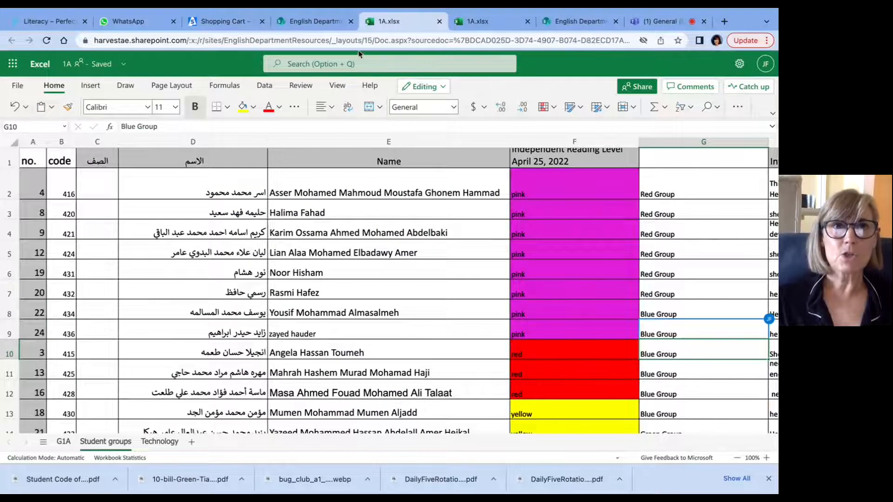
Step: Open 2A.xlsx from the Guided Reading Assessment Marksheets folder and examine the students' reading levels on the G2A sheet
{"action": "left_click", "coordinate": [307, 22]}
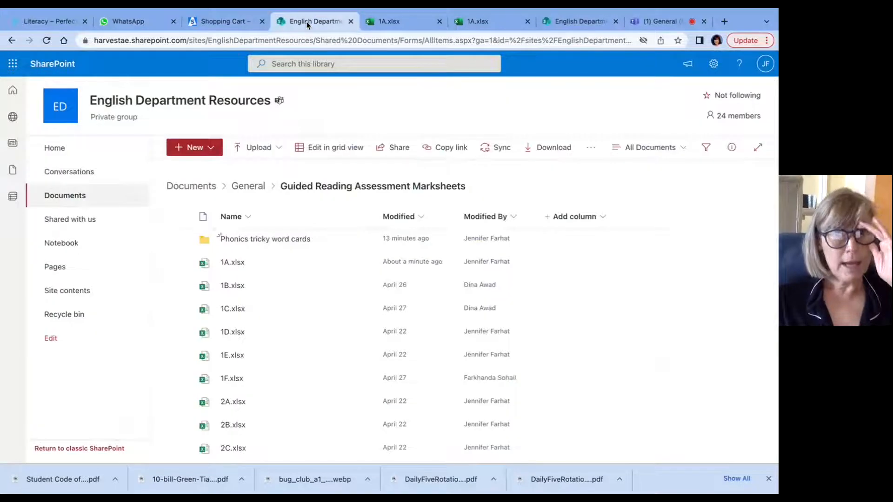
{"action": "mouse_move", "coordinate": [238, 404]}
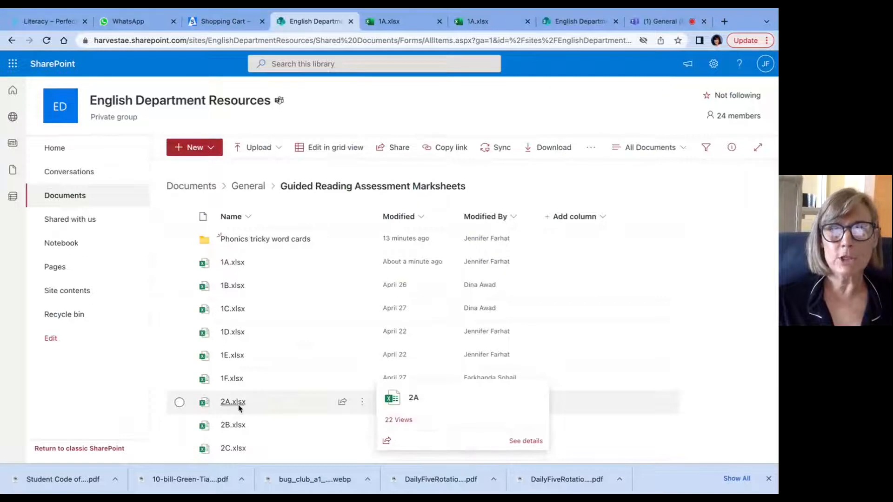
{"action": "left_click", "coordinate": [238, 407]}
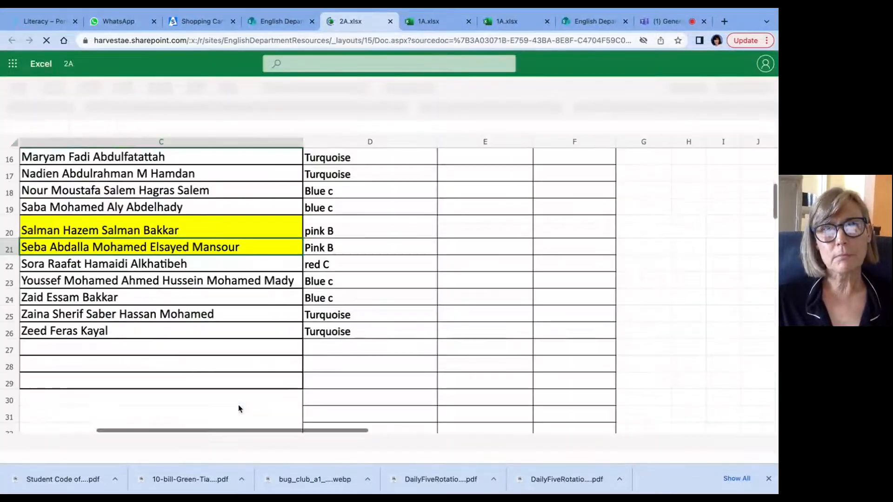
{"action": "scroll", "coordinate": [276, 340], "scroll_direction": "up", "scroll_amount": 5}
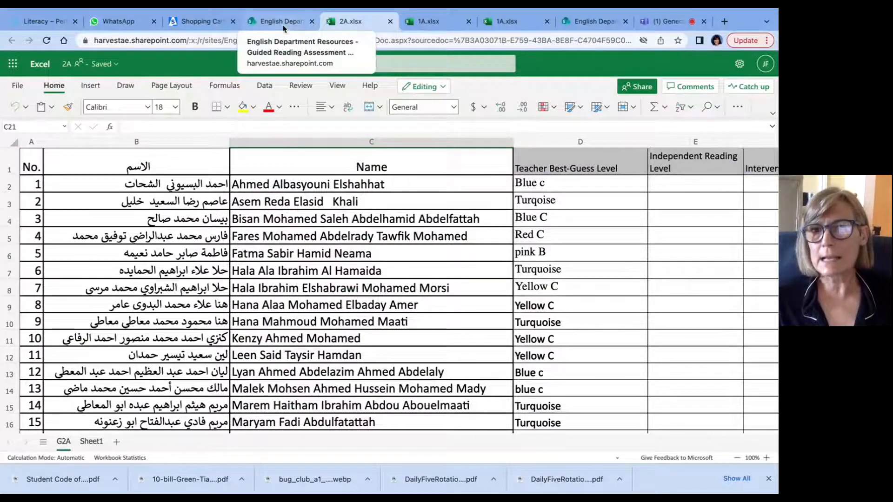
Step: Open 1B.xlsx from the Guided Reading Assessment Marksheets folder and show its Sheet1 sheet
{"action": "left_click", "coordinate": [284, 28]}
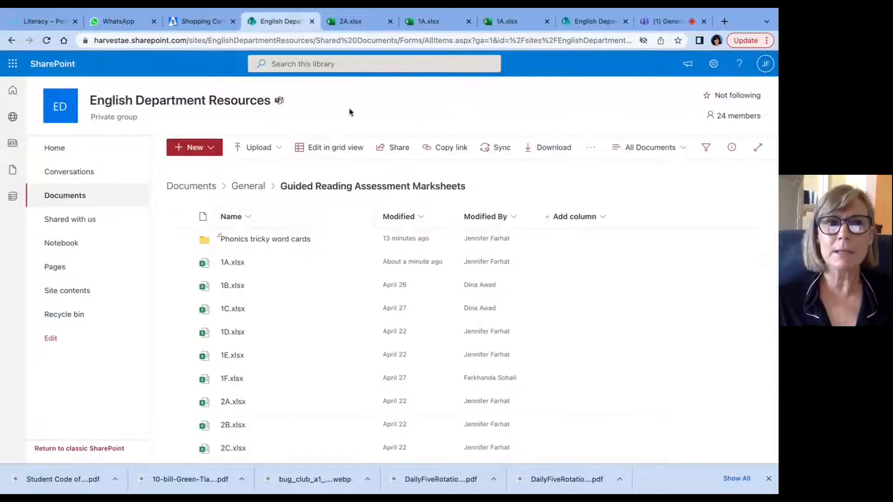
{"action": "left_click", "coordinate": [240, 288]}
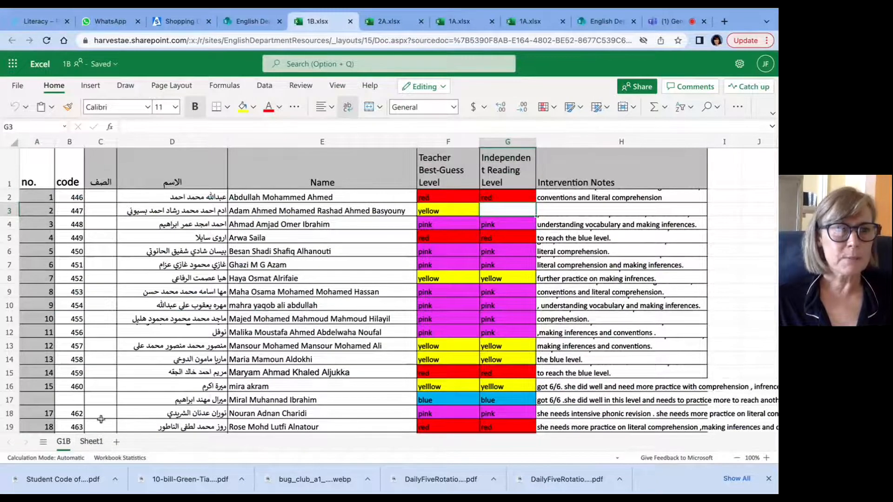
{"action": "left_click", "coordinate": [95, 446]}
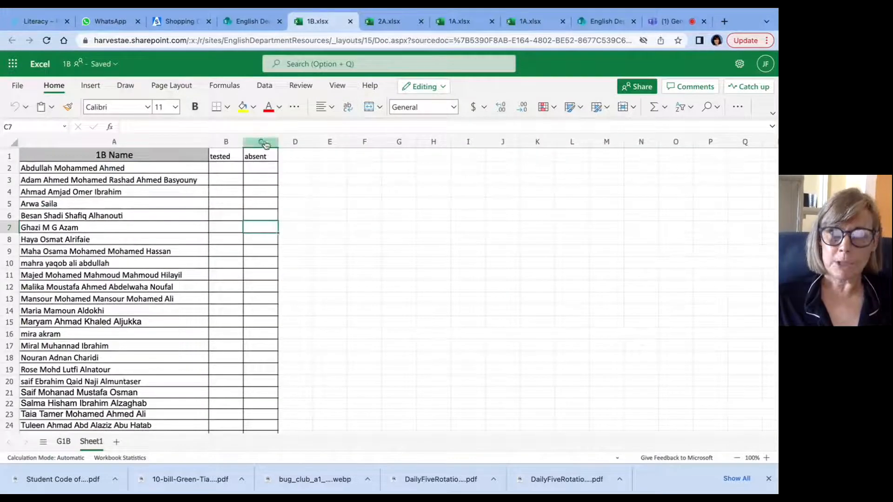
Step: Rename Sheet1 of the 1B workbook as "Technology"
{"action": "right_click", "coordinate": [91, 444]}
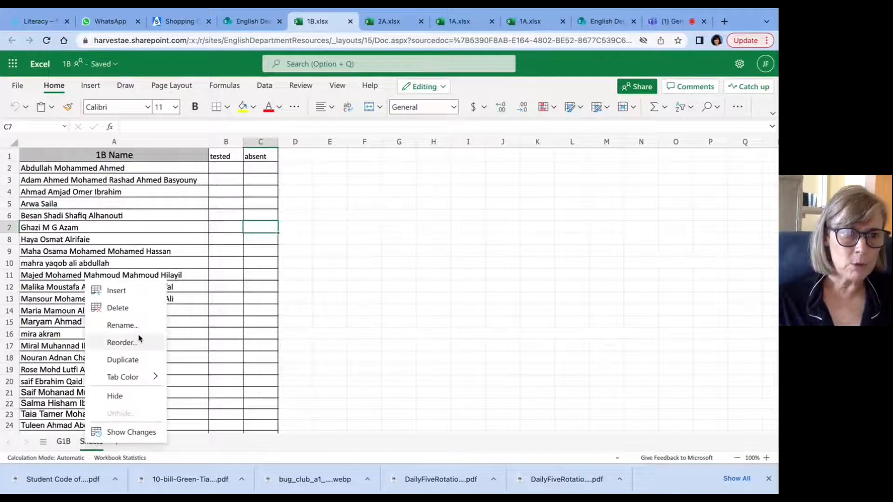
{"action": "left_click", "coordinate": [123, 326]}
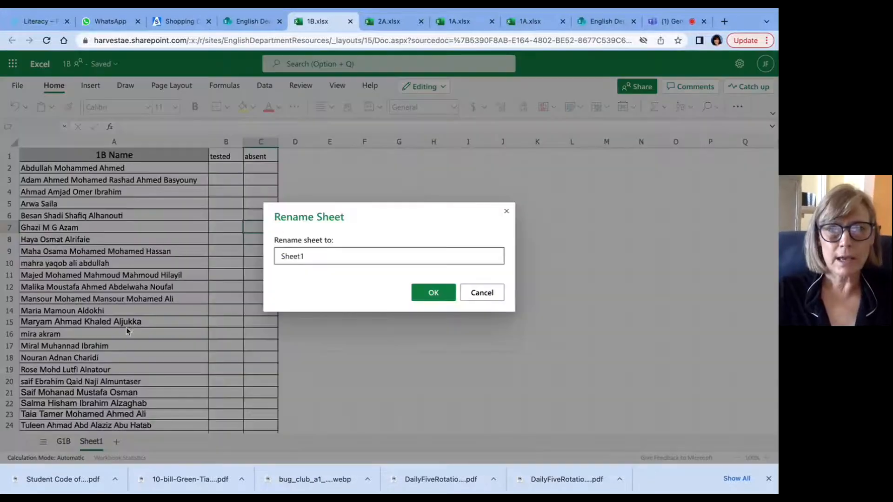
{"action": "key", "text": "BackSpace"}
{"action": "key", "text": "BackSpace"}
{"action": "key", "text": "BackSpace"}
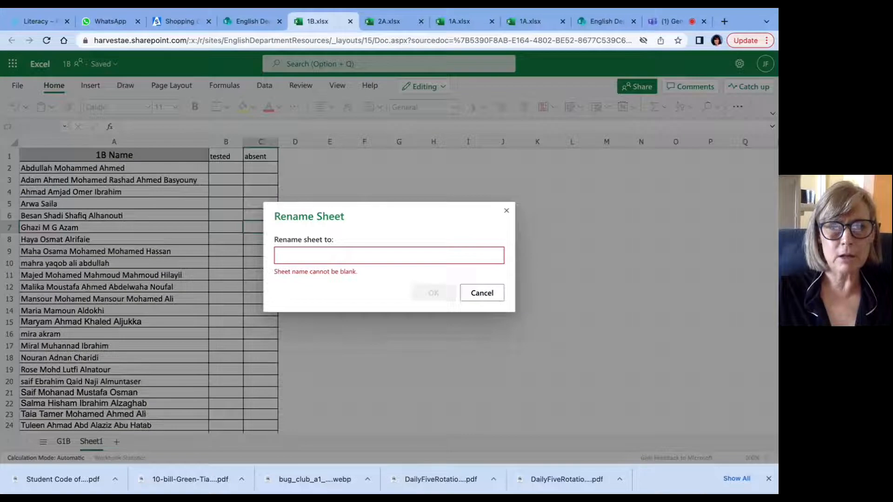
{"action": "type", "text": "Technology"}
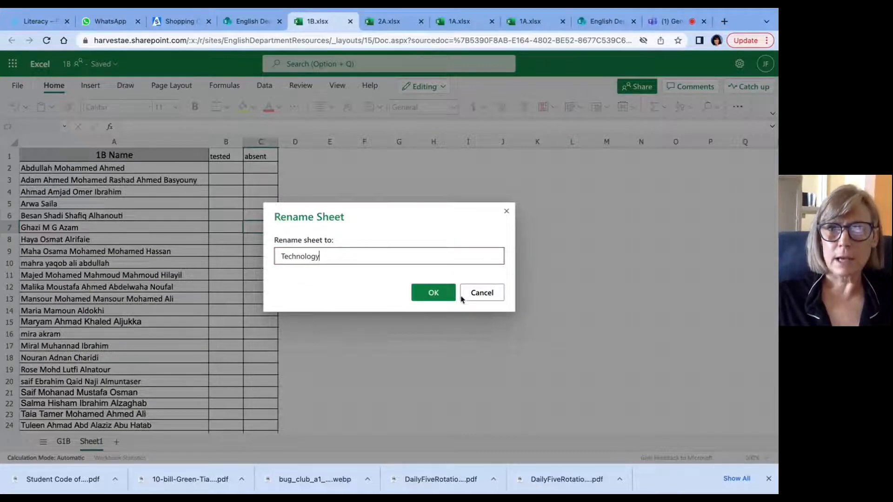
{"action": "left_click", "coordinate": [437, 296]}
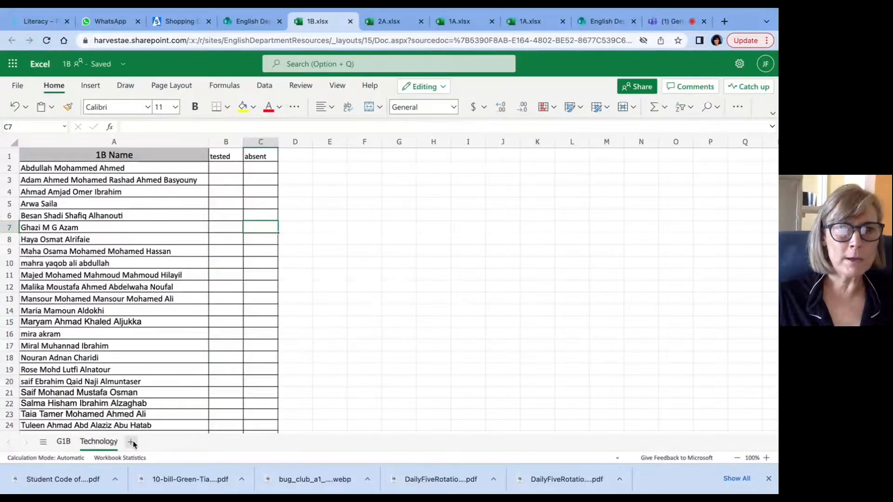
Step: Add a new sheet to the 1B workbook and name it "student groups"
{"action": "left_click", "coordinate": [132, 442]}
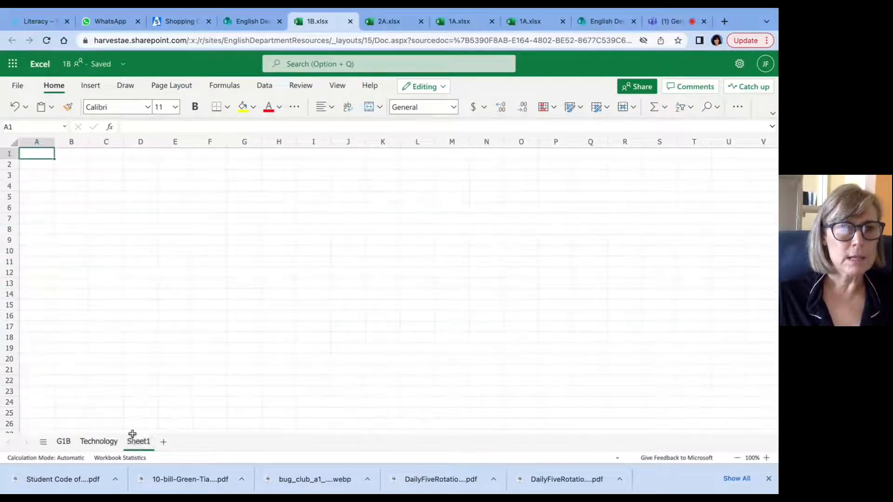
{"action": "right_click", "coordinate": [138, 444]}
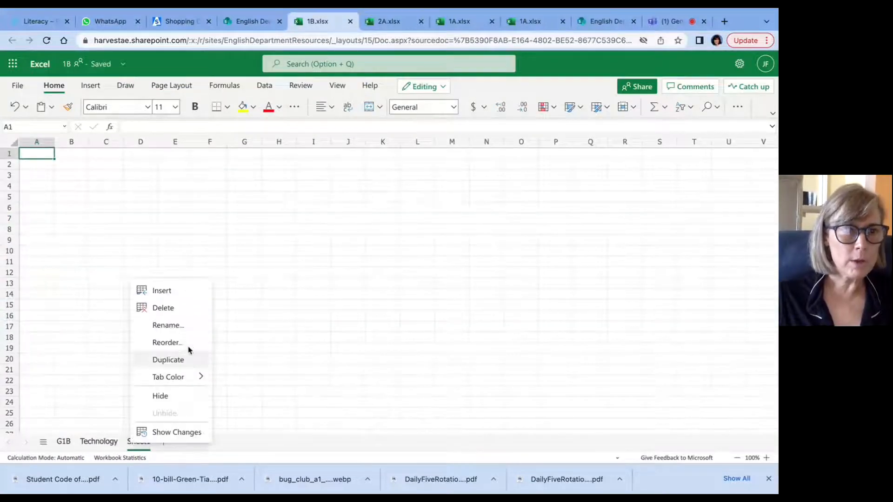
{"action": "left_click", "coordinate": [175, 327]}
{"action": "key", "text": "BackSpace"}
{"action": "key", "text": "BackSpace"}
{"action": "key", "text": "BackSpace"}
{"action": "key", "text": "BackSpace"}
{"action": "key", "text": "BackSpace"}
{"action": "key", "text": "BackSpace"}
{"action": "type", "text": "gr"}
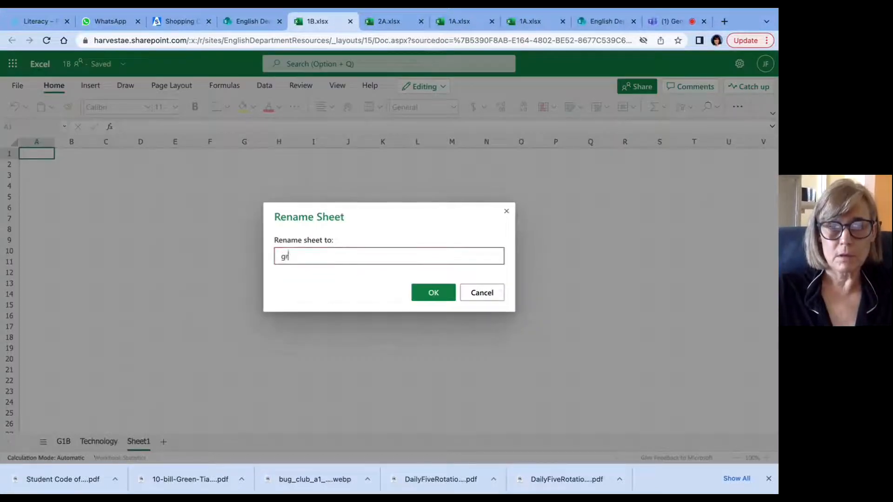
{"action": "key", "text": "BackSpace"}
{"action": "type", "text": "st"}
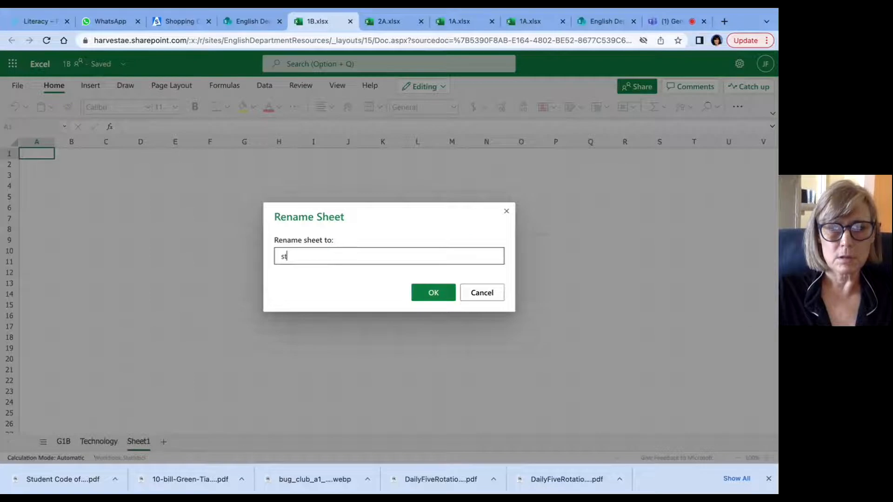
{"action": "type", "text": "udent groups"}
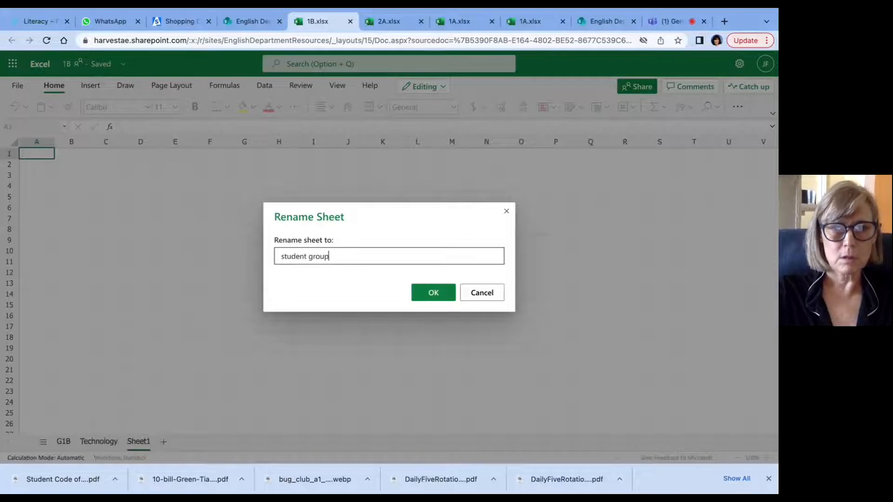
{"action": "left_click", "coordinate": [434, 293]}
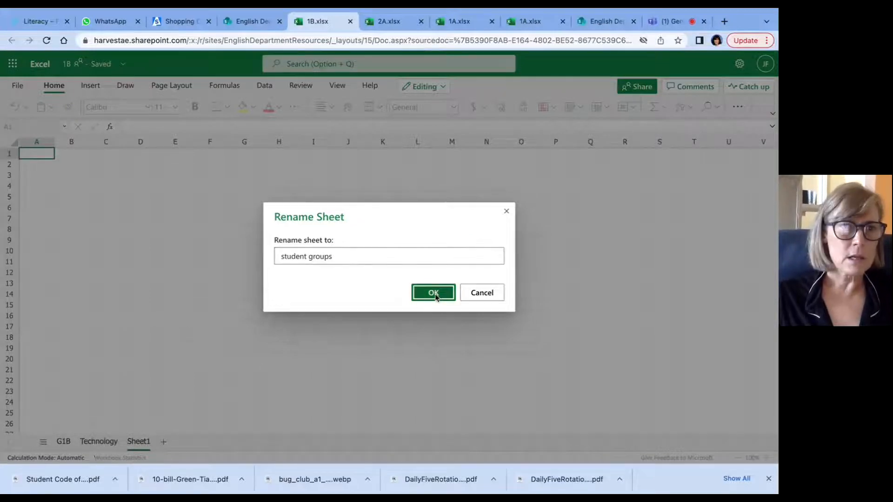
Step: Copy the entire contents of the G1B sheet into the student groups sheet
{"action": "left_click", "coordinate": [62, 442]}
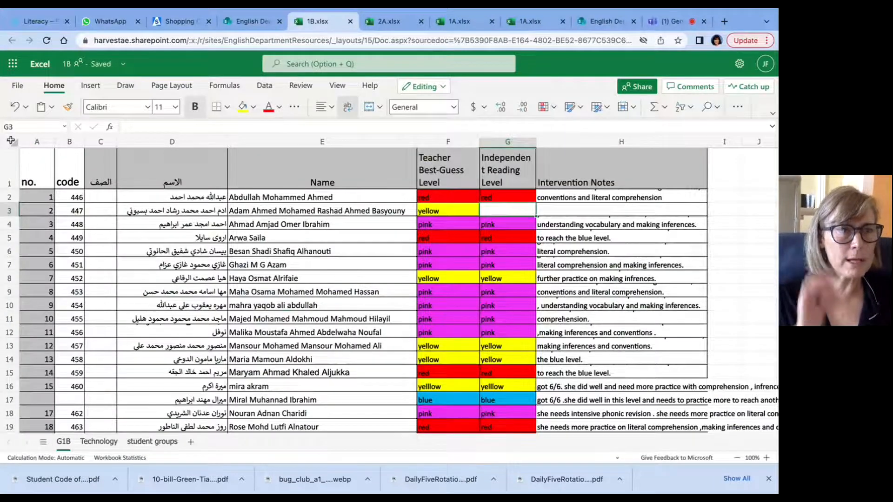
{"action": "left_click", "coordinate": [10, 140]}
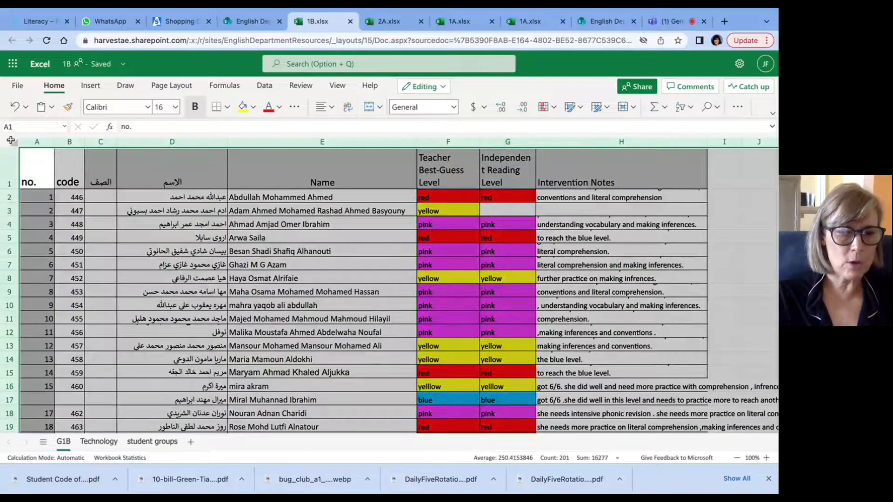
{"action": "key", "text": "super+c"}
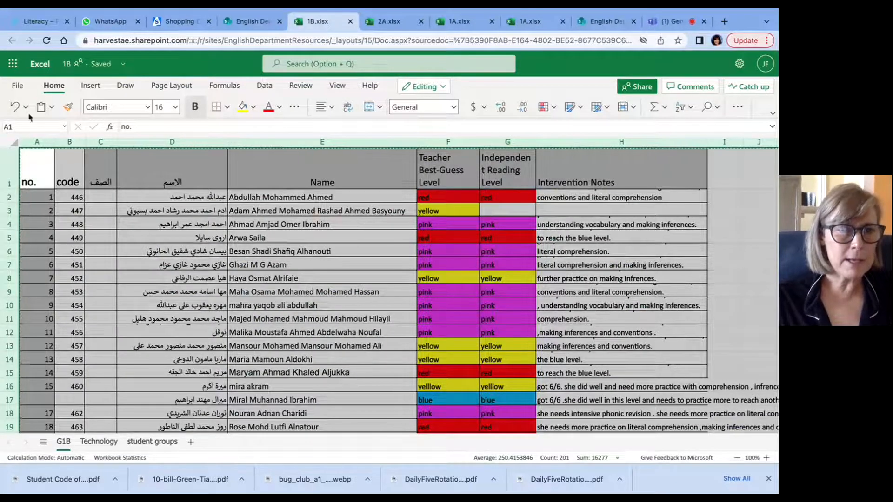
{"action": "left_click", "coordinate": [154, 442]}
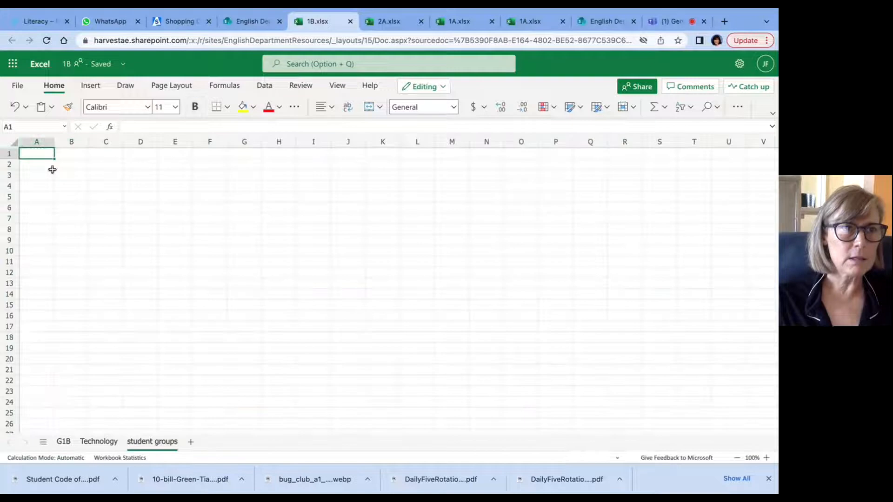
{"action": "left_click", "coordinate": [15, 142]}
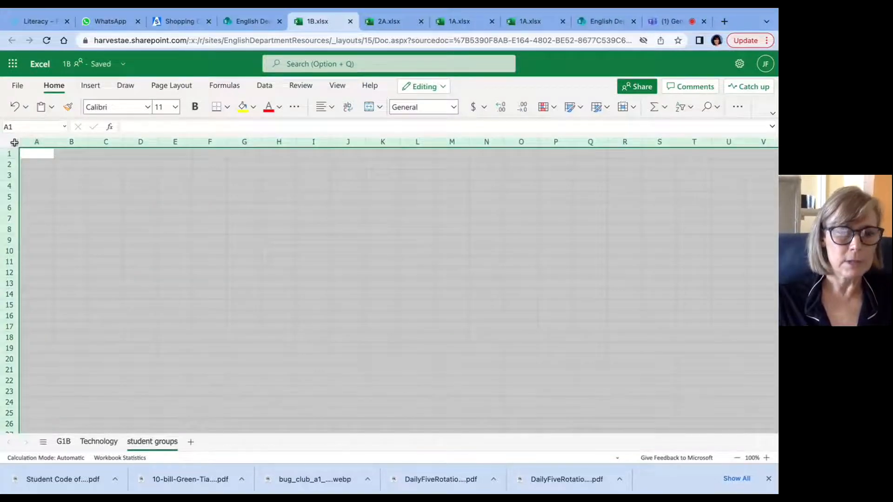
{"action": "key", "text": "ctrl+v"}
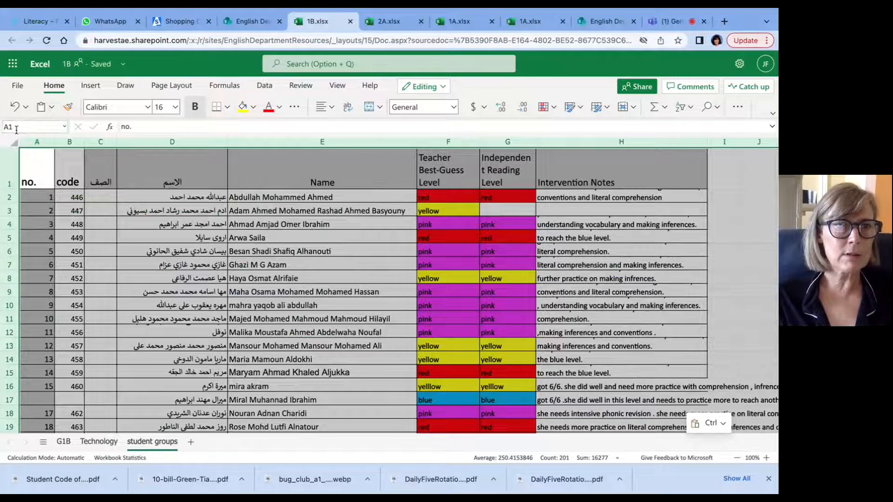
Step: Delete the Teacher Best-Guess Level column from the student groups sheet
{"action": "left_click", "coordinate": [70, 144]}
{"action": "left_click_drag", "start_coordinate": [73, 144], "coordinate": [172, 142]}
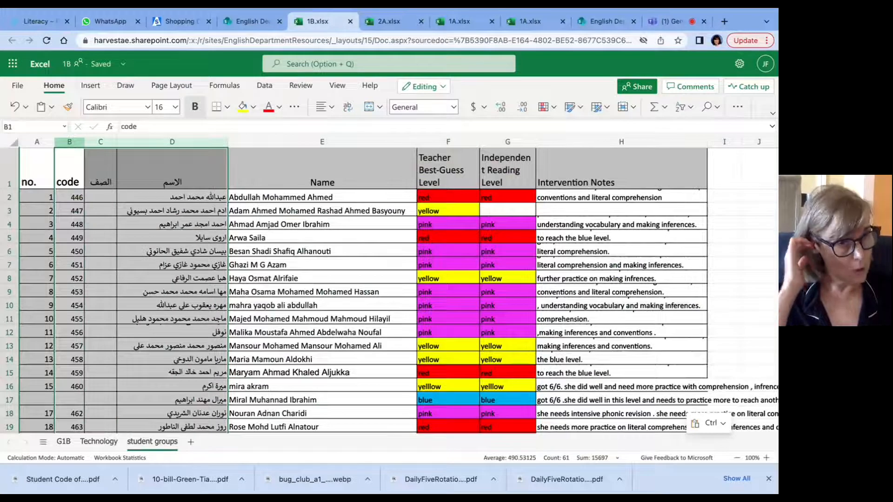
{"action": "left_click", "coordinate": [402, 193]}
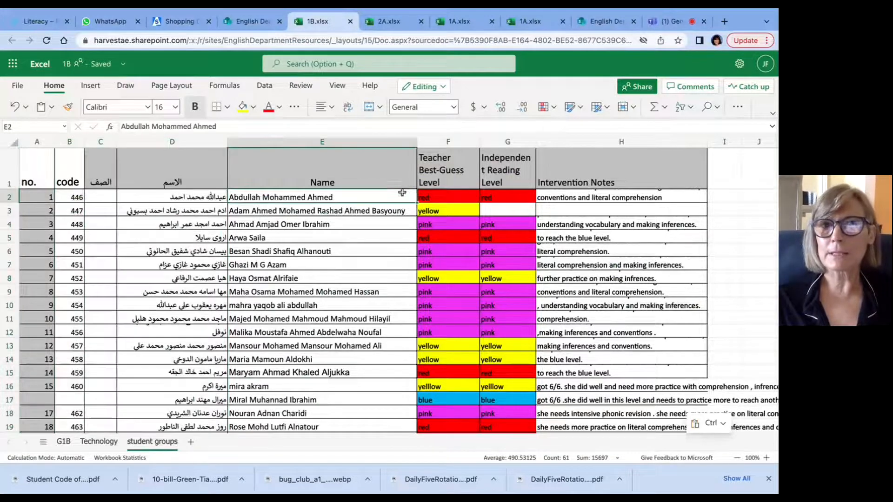
{"action": "left_click", "coordinate": [448, 142]}
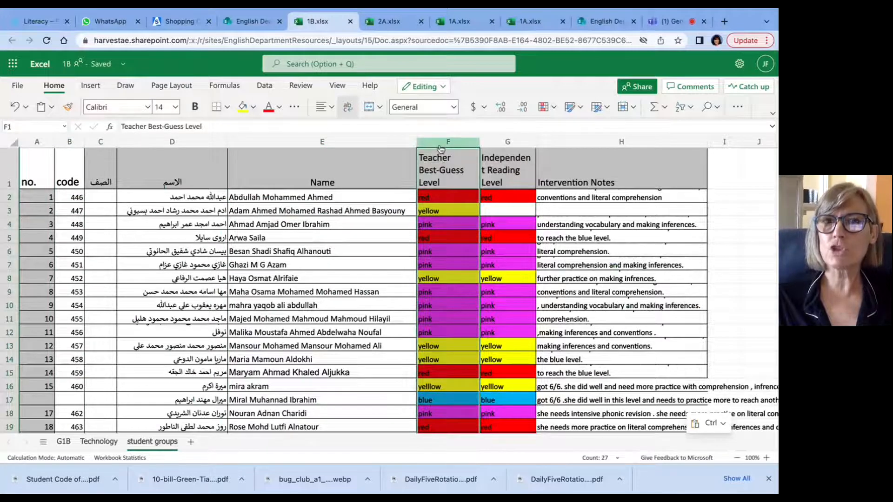
{"action": "right_click", "coordinate": [440, 149]}
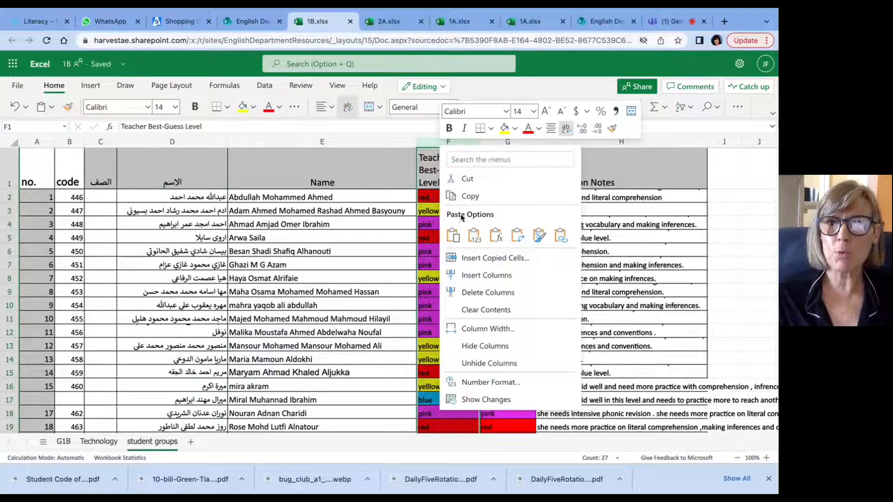
{"action": "left_click", "coordinate": [505, 294]}
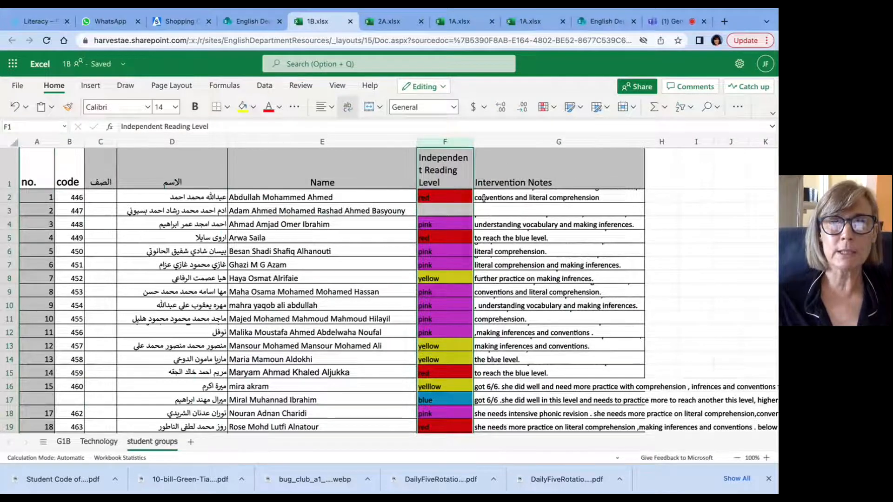
Step: Insert a blank column before Intervention Notes and give the whole column a white fill
{"action": "left_click", "coordinate": [493, 145]}
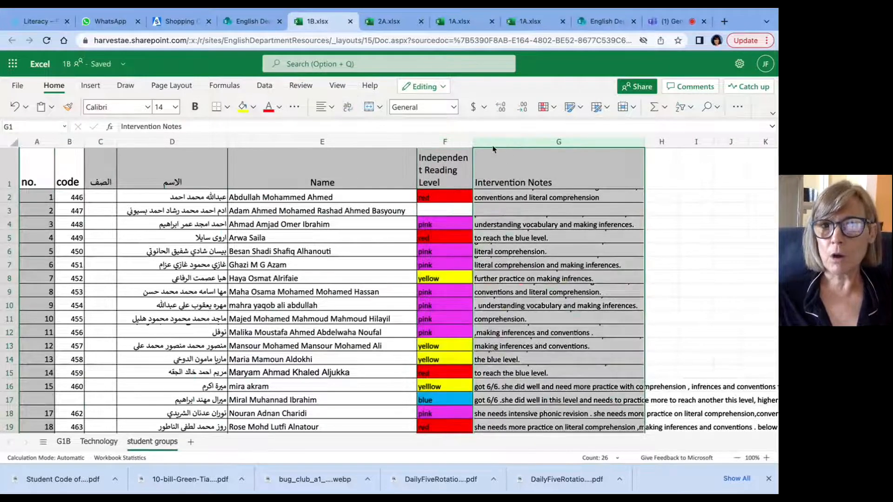
{"action": "right_click", "coordinate": [493, 148]}
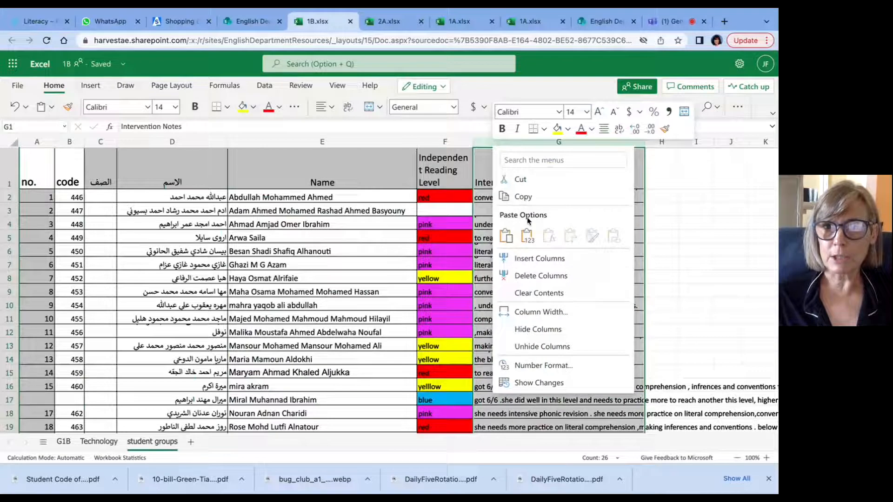
{"action": "left_click", "coordinate": [539, 259]}
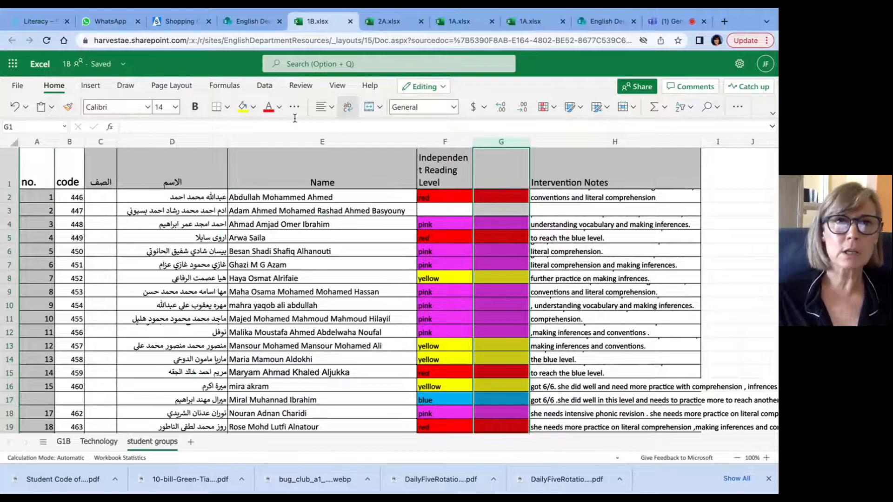
{"action": "left_click", "coordinate": [254, 107]}
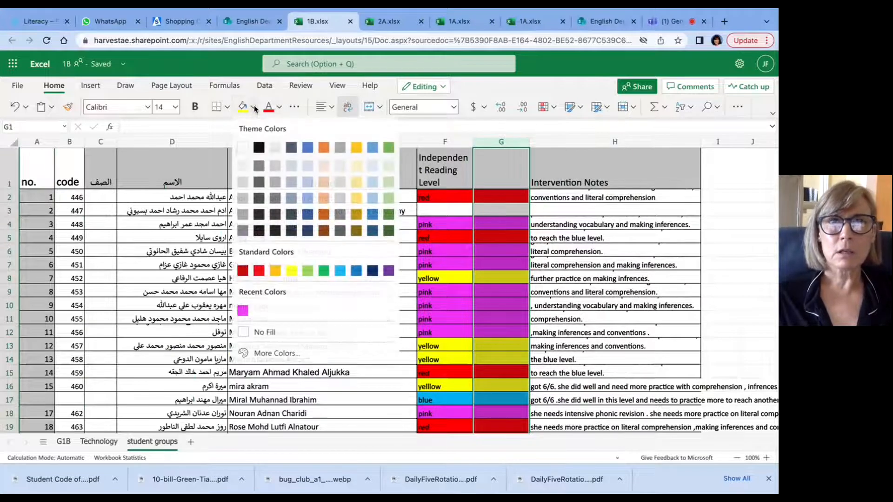
{"action": "left_click", "coordinate": [243, 148]}
{"action": "left_click", "coordinate": [501, 266]}
{"action": "left_click", "coordinate": [664, 269]}
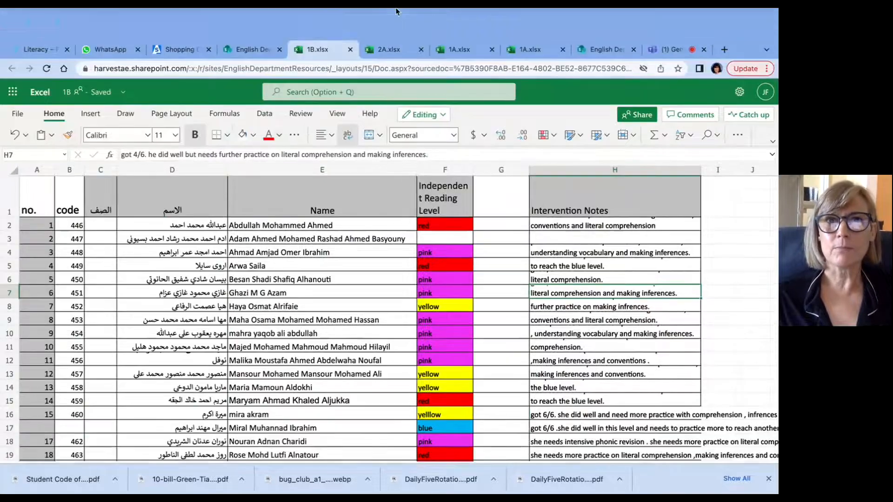
Step: In the 1A workbook's Student groups sheet, enter the heading "student groups" in cell G1
{"action": "left_click", "coordinate": [466, 52]}
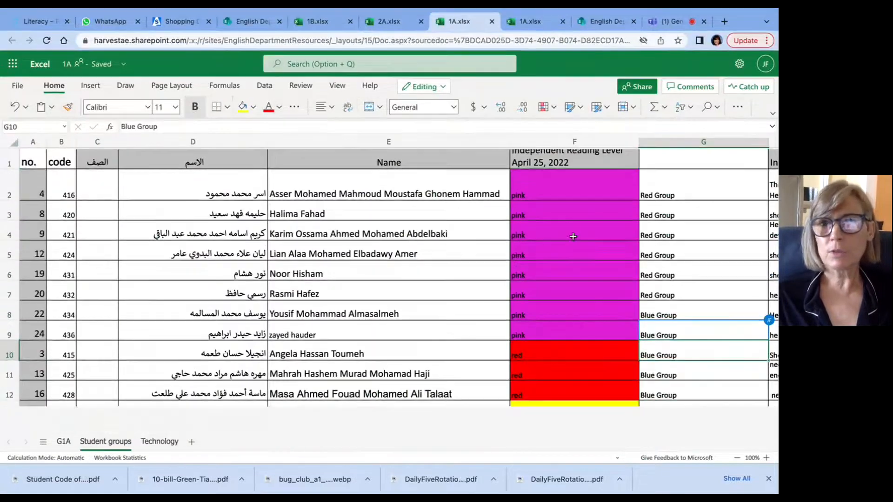
{"action": "left_click", "coordinate": [663, 154]}
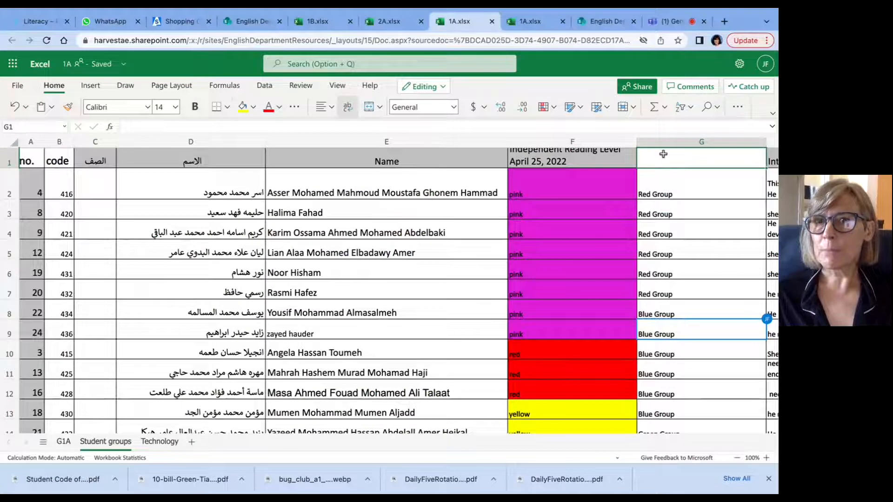
{"action": "double_click", "coordinate": [663, 155]}
{"action": "type", "text": "stud"}
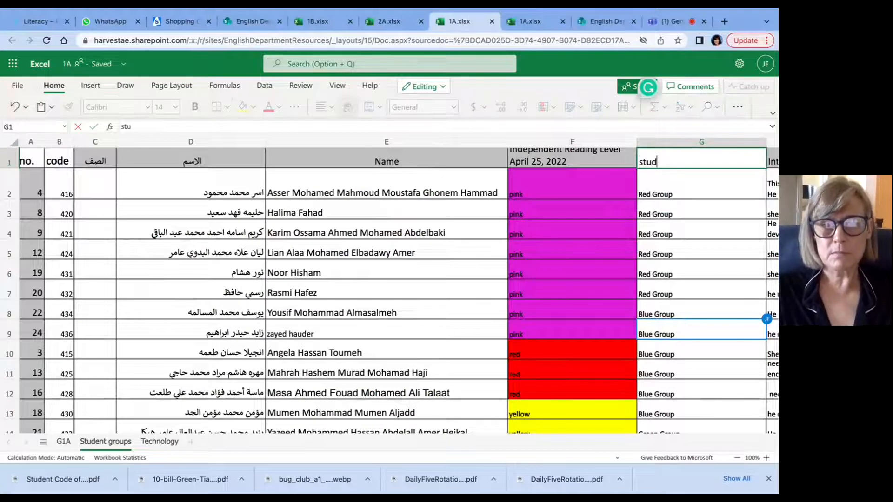
{"action": "type", "text": "ent groups"}
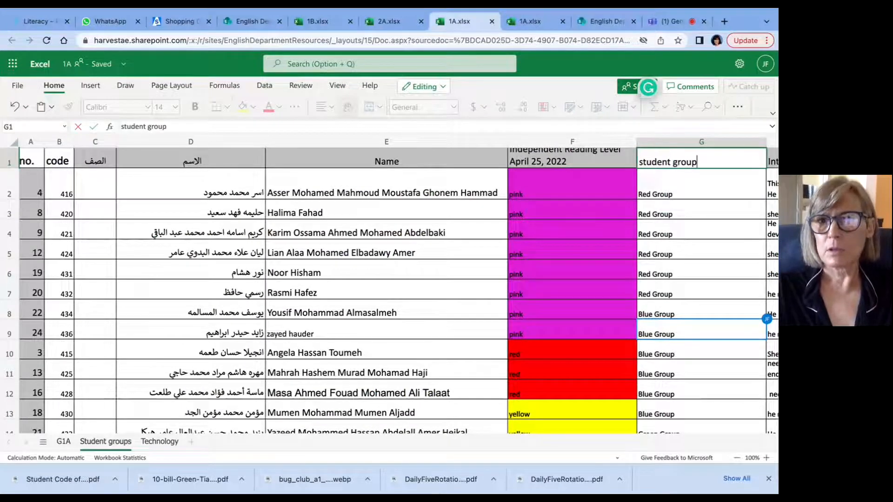
{"action": "left_click", "coordinate": [566, 161]}
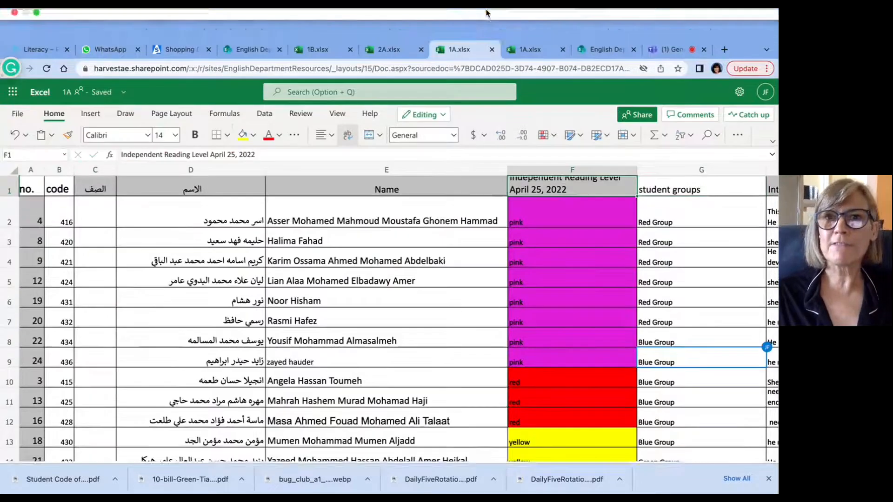
Step: Return to the 1B workbook and extend the F1 heading to "Independent Reading Level April 25, 2022"
{"action": "left_click", "coordinate": [533, 56]}
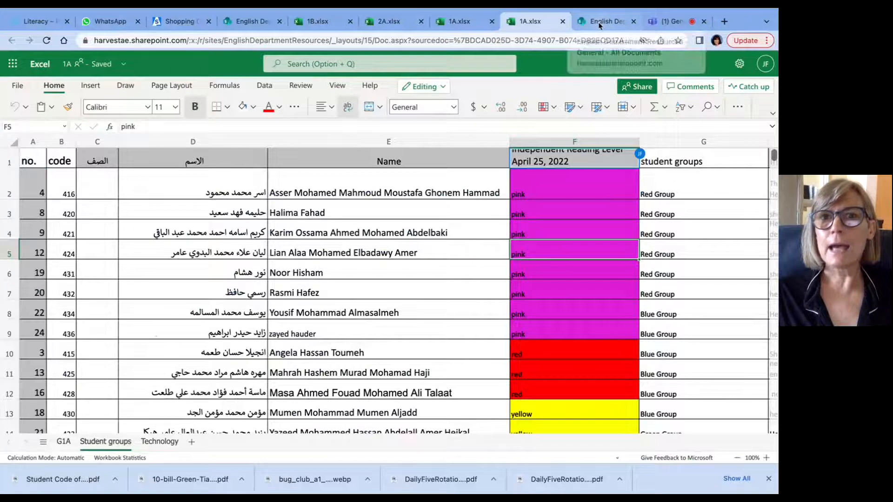
{"action": "left_click", "coordinate": [314, 22]}
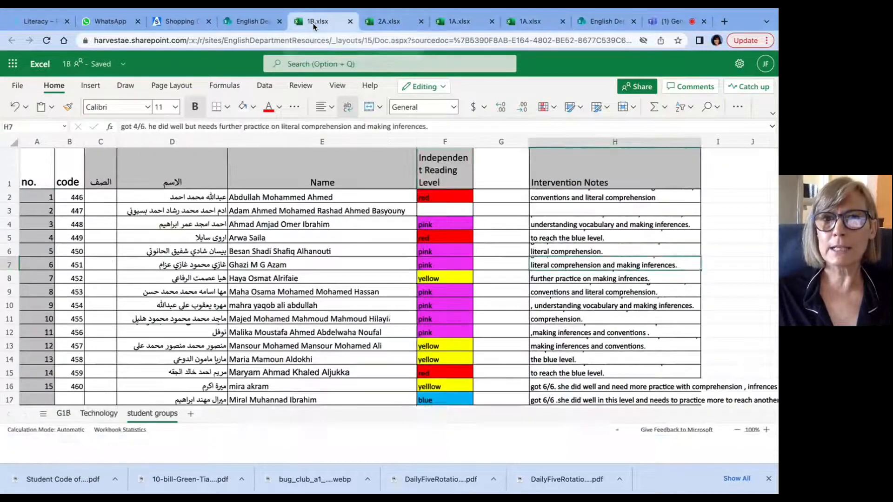
{"action": "left_click", "coordinate": [447, 175]}
{"action": "double_click", "coordinate": [448, 177]}
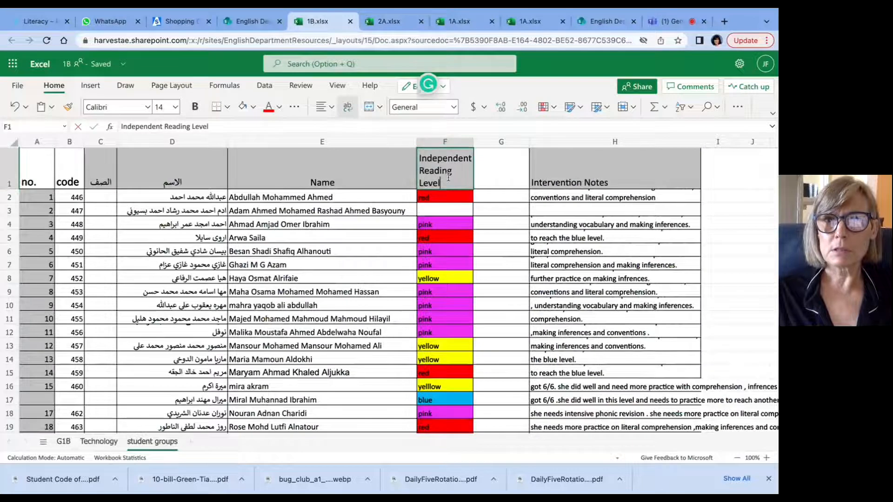
{"action": "type", "text": "april"}
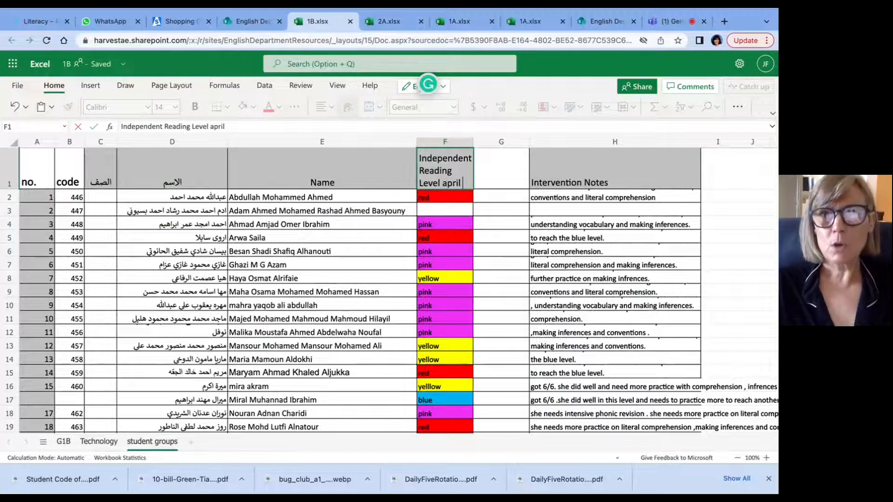
{"action": "type", "text": " 25"}
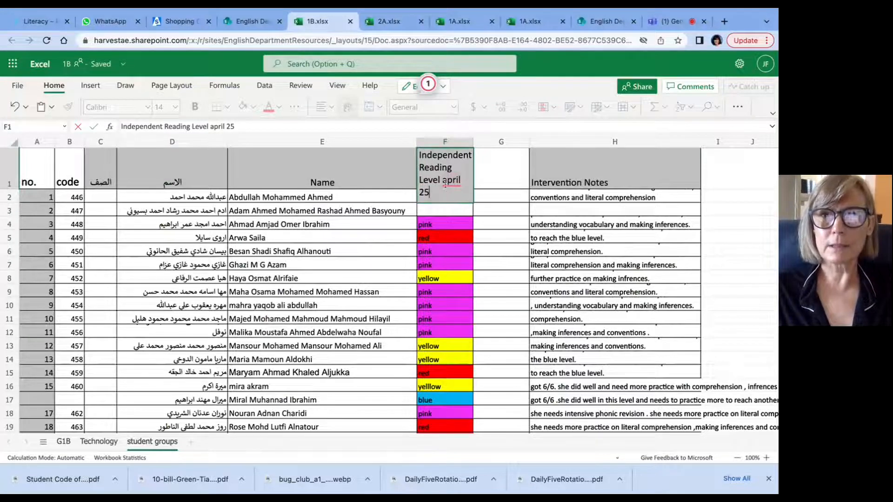
{"action": "left_click", "coordinate": [453, 200]}
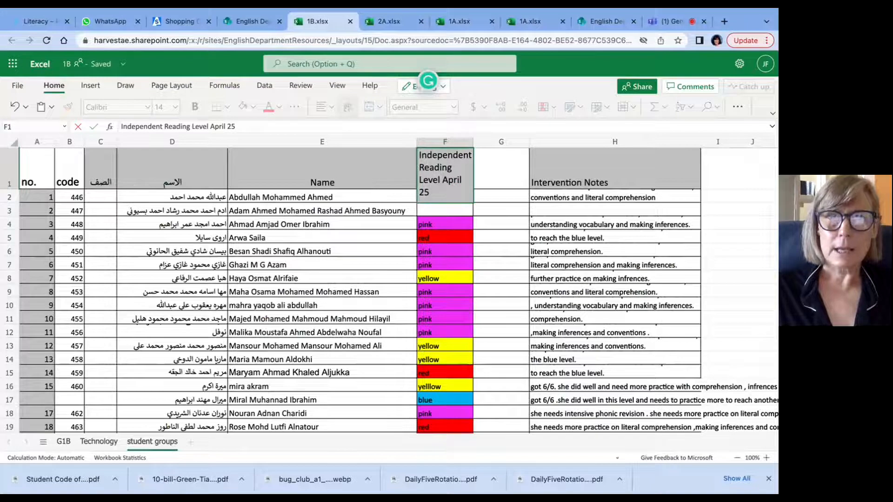
{"action": "type", "text": ", 2022"}
Step: Enter the heading "Student groups" in cell G1 of the 1B student groups sheet
{"action": "left_click", "coordinate": [493, 166]}
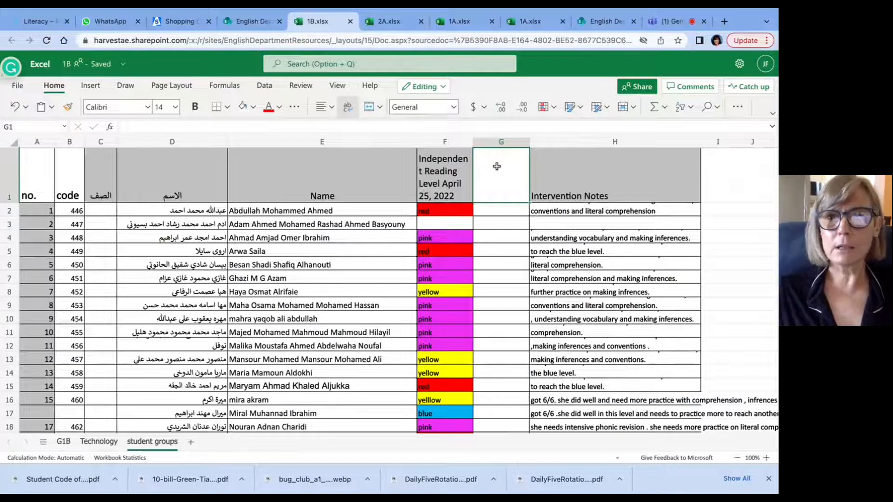
{"action": "type", "text": "Student"}
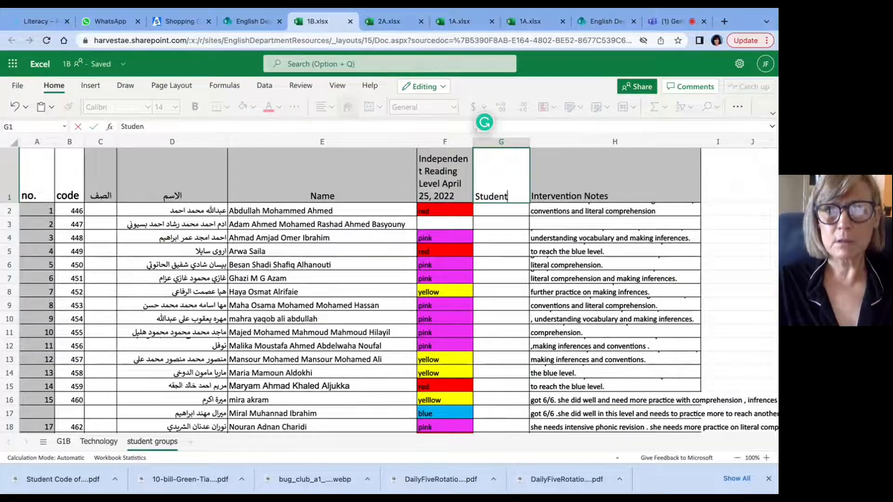
{"action": "type", "text": " groups"}
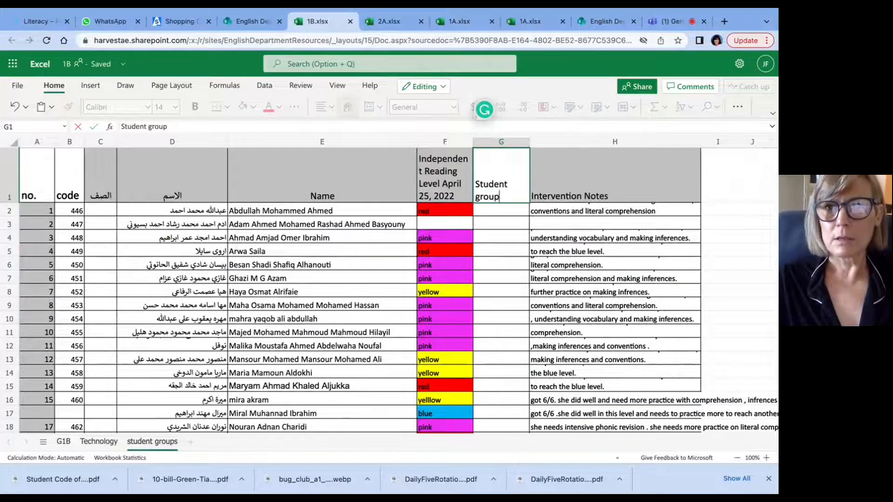
Step: Assign groups in column G for rows 2 to 8, using 1 for pink, 2 for red and 3 for yellow, leaving row 3 blank
{"action": "left_click", "coordinate": [502, 208]}
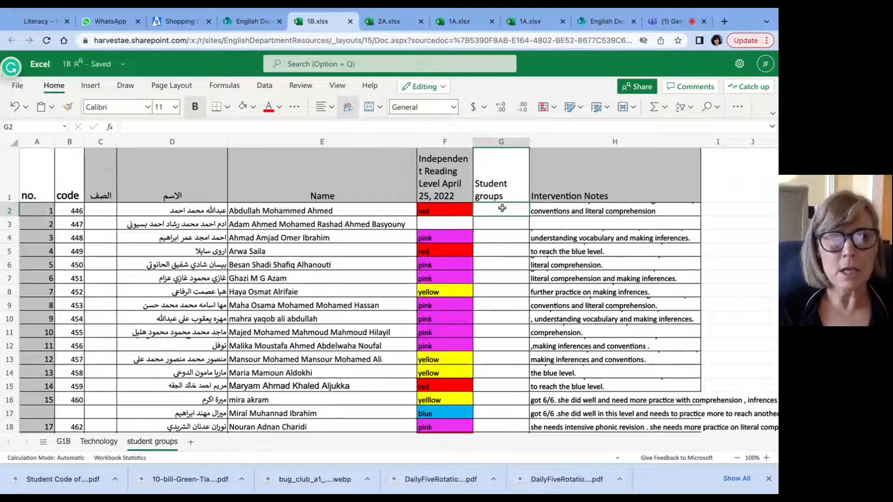
{"action": "type", "text": "2"}
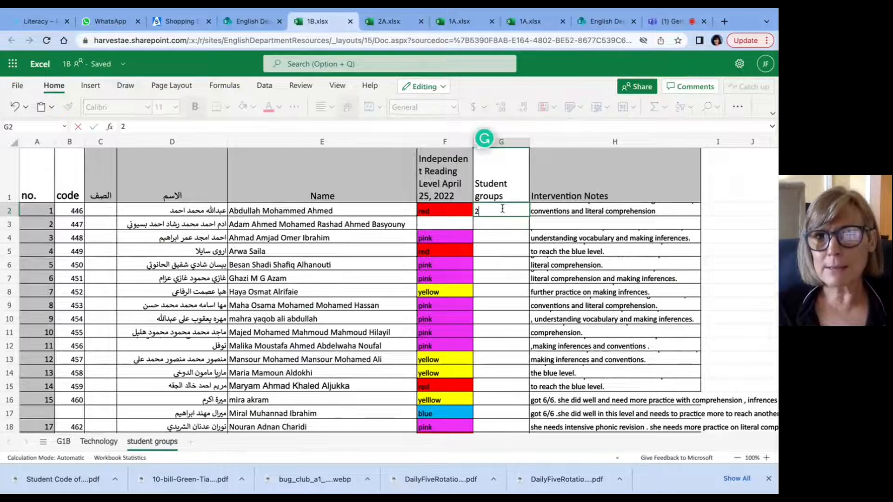
{"action": "key", "text": "Return"}
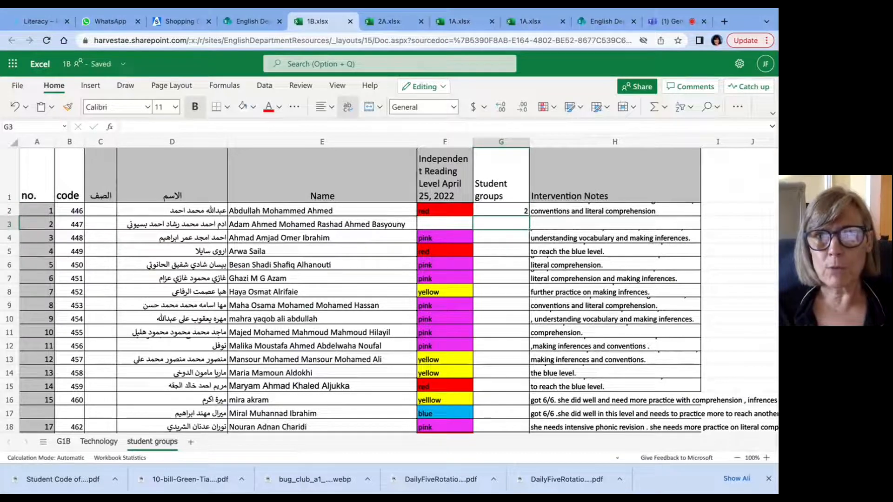
{"action": "key", "text": "Return"}
{"action": "type", "text": "1"}
{"action": "key", "text": "Return"}
{"action": "type", "text": "2"}
{"action": "key", "text": "Return"}
{"action": "type", "text": "1"}
{"action": "key", "text": "Return"}
{"action": "type", "text": "1"}
{"action": "key", "text": "Return"}
{"action": "type", "text": "3"}
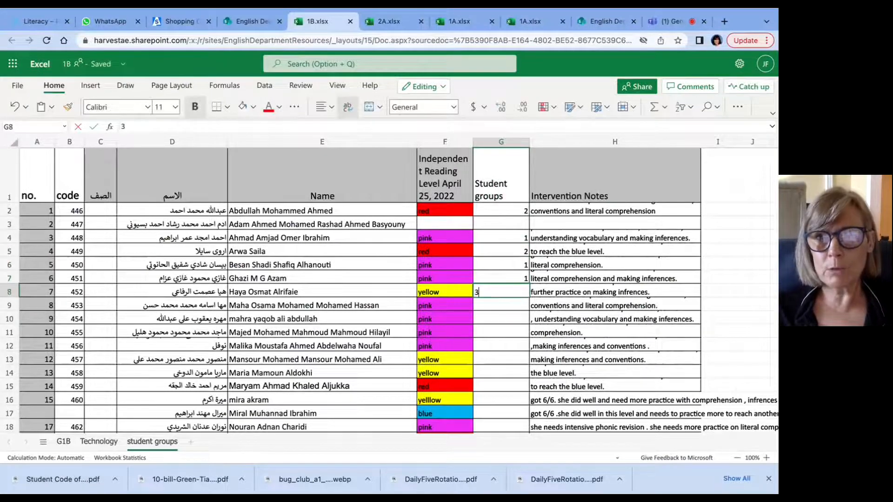
{"action": "key", "text": "Return"}
Step: Assign group 1 to the pink-level students in rows 9 to 12
{"action": "type", "text": "1"}
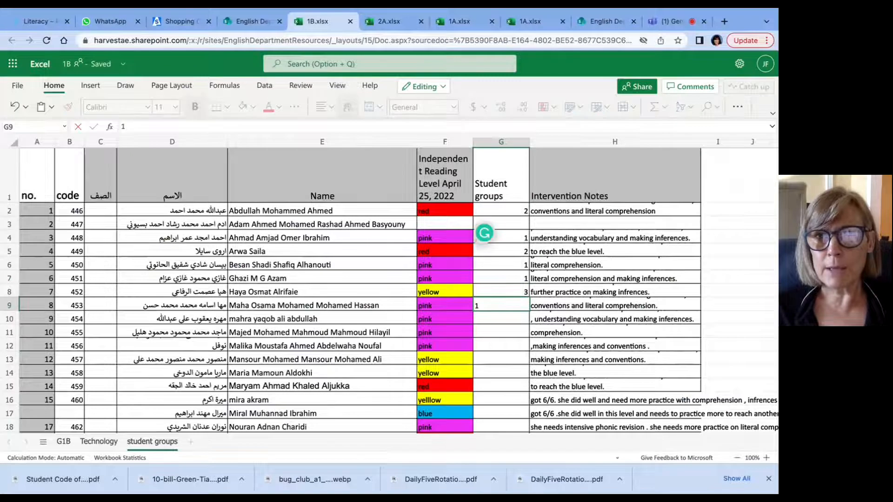
{"action": "key", "text": "Return"}
{"action": "type", "text": "1"}
{"action": "key", "text": "Return"}
{"action": "type", "text": "1"}
{"action": "key", "text": "Return"}
{"action": "type", "text": "1"}
{"action": "key", "text": "Return"}
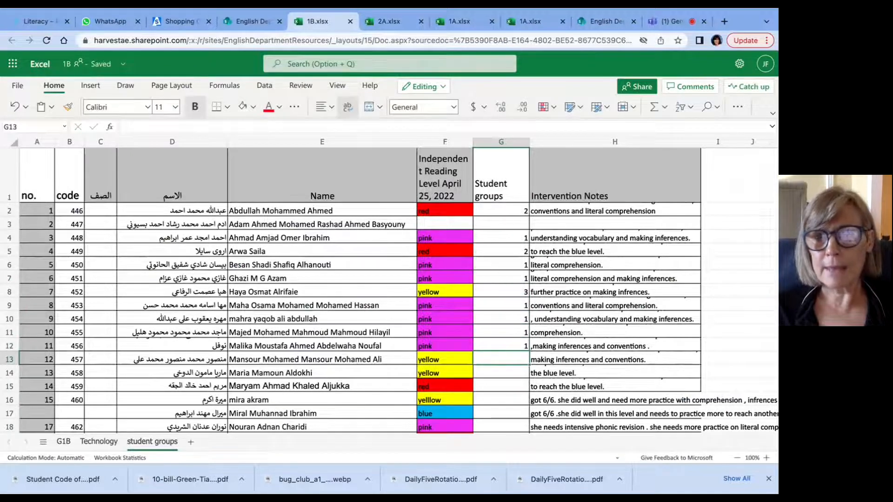
Step: Enter group 2 for the yellow-level students in rows 13 and 14
{"action": "type", "text": "2"}
{"action": "key", "text": "Return"}
{"action": "type", "text": "2"}
{"action": "key", "text": "Return"}
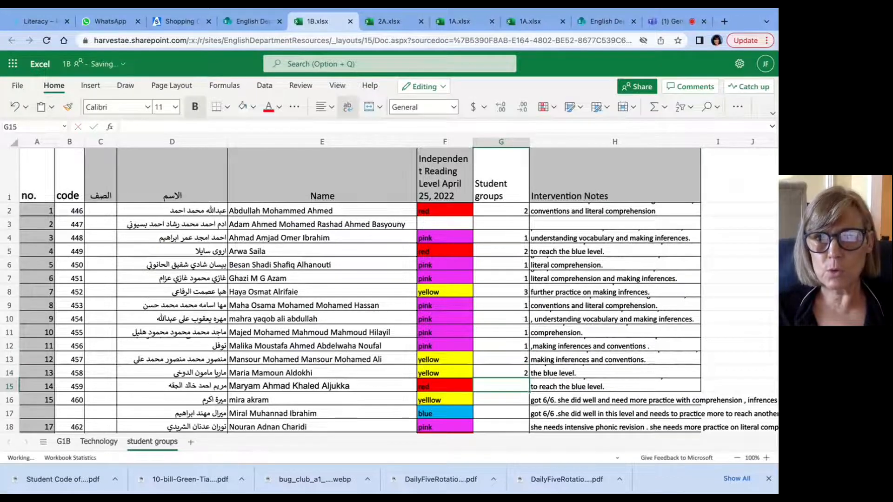
Step: Correct the group number to 3 for the yellow-level students in rows 13 and 14
{"action": "key", "text": "Up"}
{"action": "key", "text": "Up"}
{"action": "type", "text": "3"}
{"action": "key", "text": "Return"}
{"action": "type", "text": "3"}
{"action": "key", "text": "Return"}
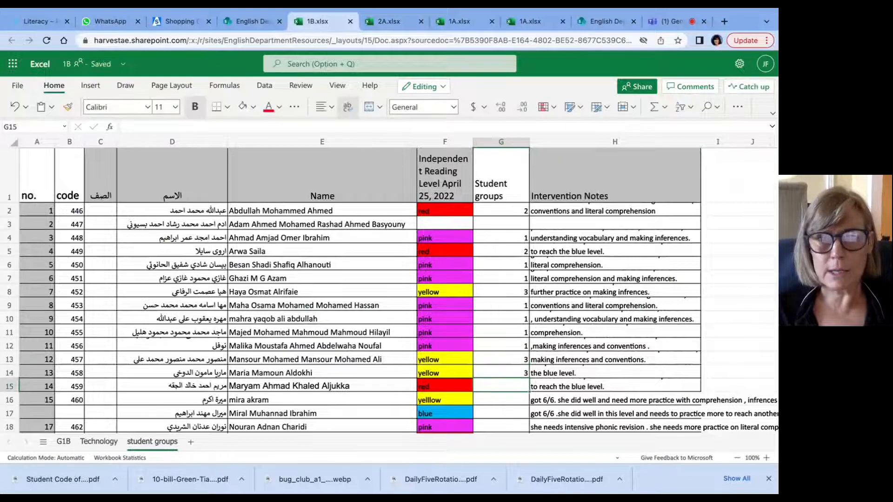
Step: Assign groups 2, 3, 4 and 1 to the red, yellow, blue and pink students in rows 15 to 18
{"action": "type", "text": "2"}
{"action": "key", "text": "Return"}
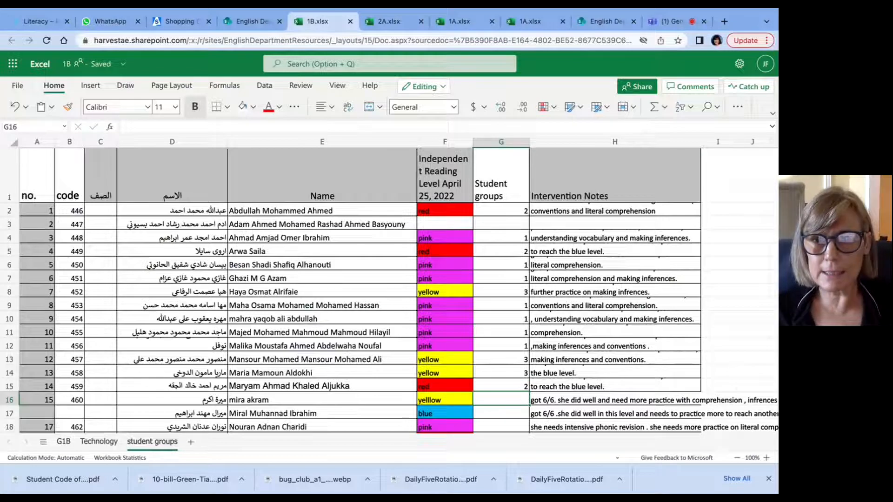
{"action": "type", "text": "3"}
{"action": "key", "text": "Return"}
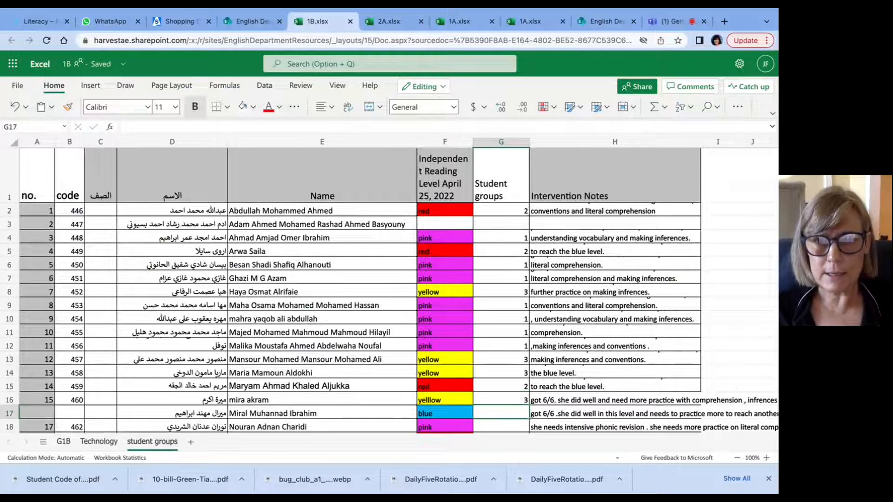
{"action": "type", "text": "4"}
{"action": "key", "text": "Return"}
{"action": "type", "text": "1"}
{"action": "key", "text": "Return"}
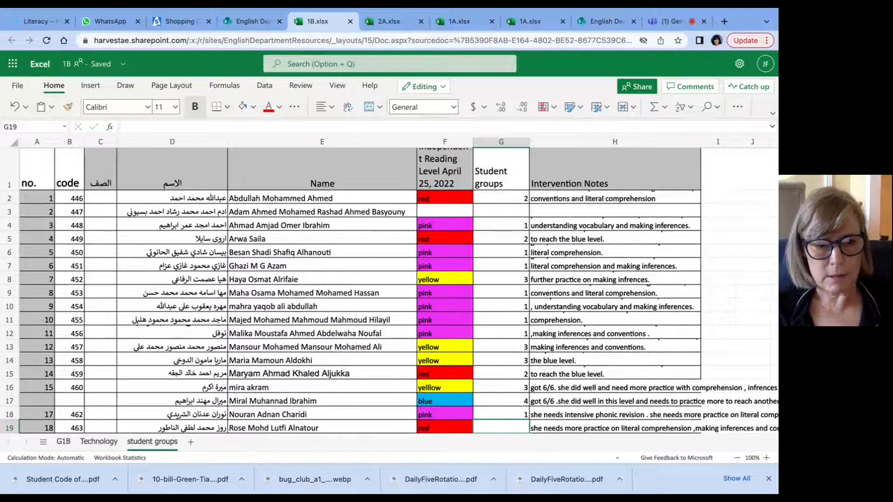
Step: Assign groups 2, 2, 3 and 2 to the red, red, yellow and red students in rows 19 to 22
{"action": "type", "text": "2"}
{"action": "key", "text": "Return"}
{"action": "type", "text": "2"}
{"action": "key", "text": "Return"}
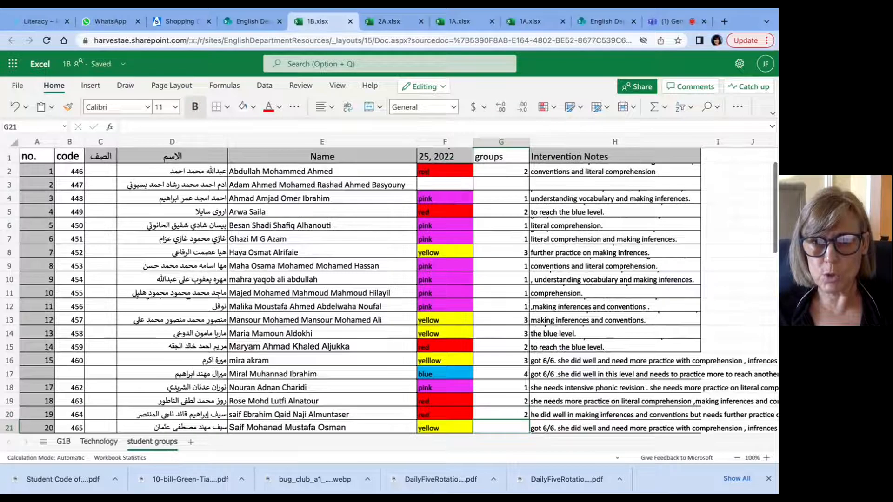
{"action": "type", "text": "3"}
{"action": "key", "text": "Return"}
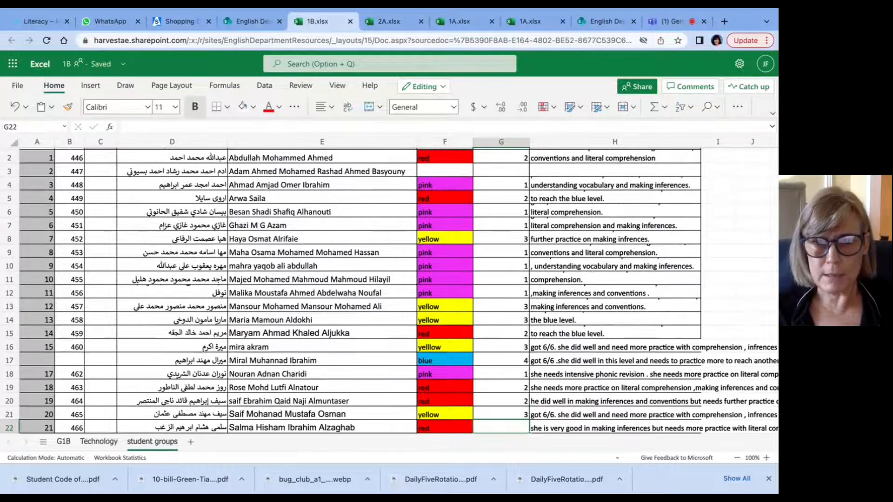
{"action": "type", "text": "2"}
{"action": "key", "text": "Return"}
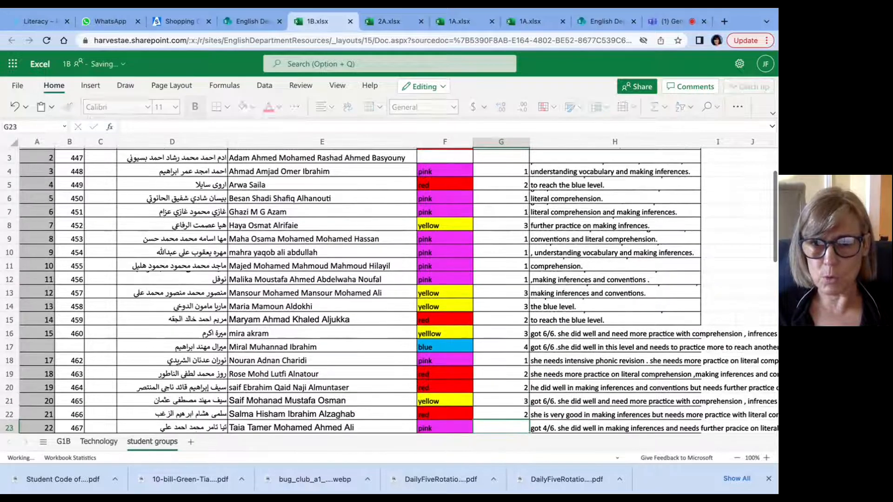
Step: Assign groups 1, 4, 3, 3 and 2 to the pink, blue, yellow, yellow and red students in rows 23 to 27
{"action": "type", "text": "1"}
{"action": "key", "text": "Return"}
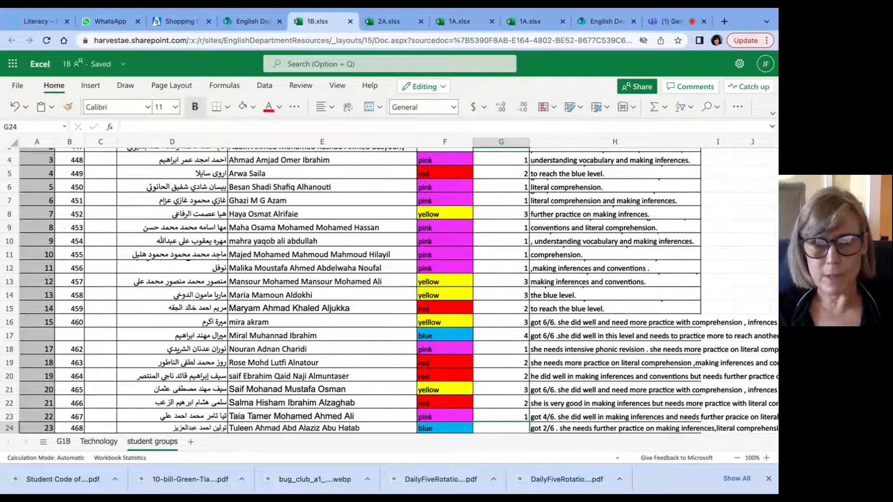
{"action": "type", "text": "4"}
{"action": "key", "text": "Return"}
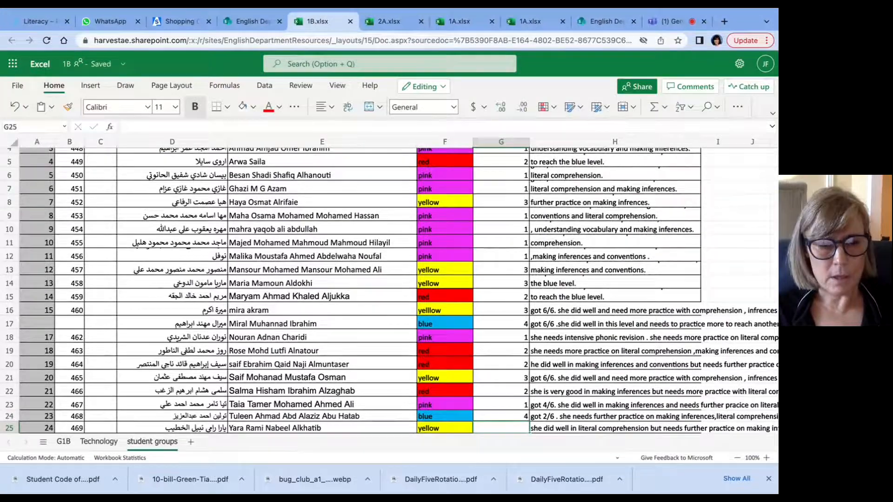
{"action": "type", "text": "3"}
{"action": "key", "text": "Return"}
{"action": "type", "text": "3"}
{"action": "key", "text": "Return"}
{"action": "type", "text": "2"}
{"action": "key", "text": "Return"}
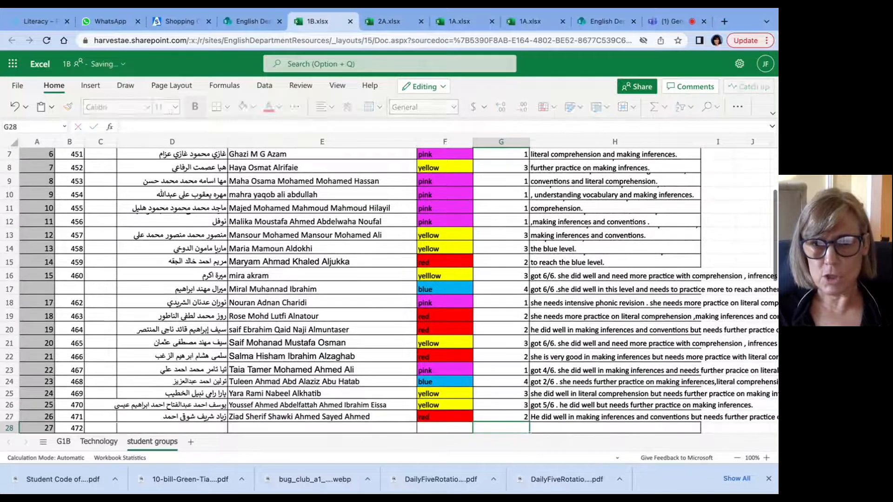
{"action": "key", "text": "Up"}
{"action": "key", "text": "Up"}
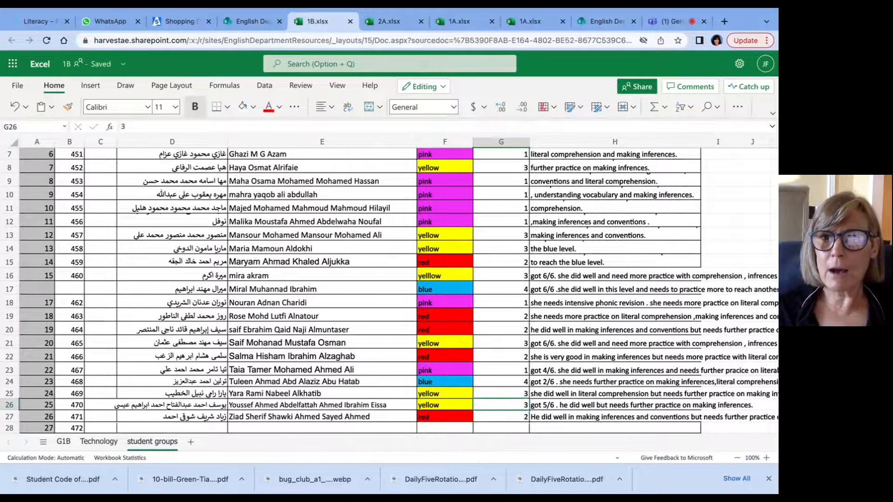
Step: Sort the sheet in ascending order by the Student groups column, expanding the selection to keep each student's row together
{"action": "scroll", "coordinate": [511, 181], "scroll_direction": "up", "scroll_amount": 3}
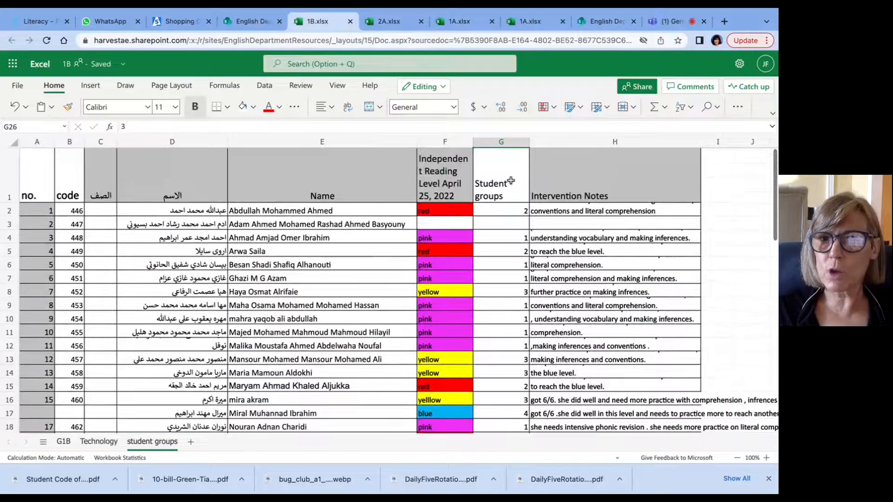
{"action": "scroll", "coordinate": [508, 181], "scroll_direction": "down", "scroll_amount": 2}
{"action": "scroll", "coordinate": [505, 200], "scroll_direction": "up", "scroll_amount": 2}
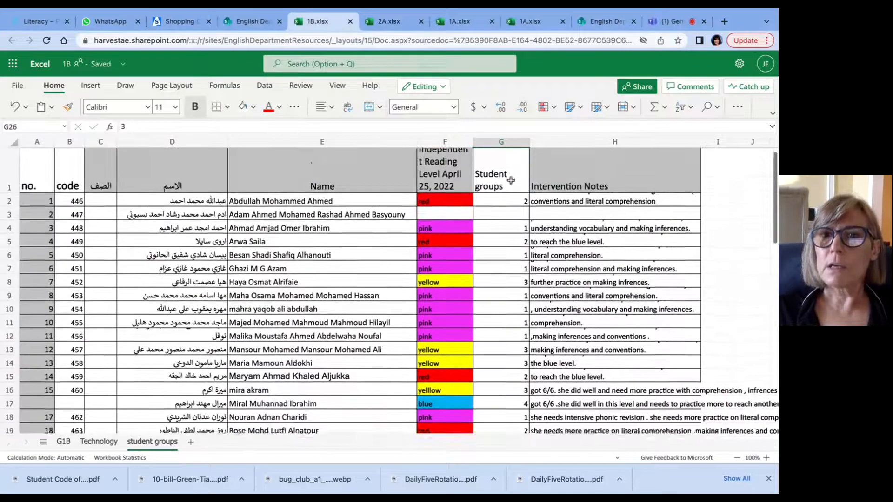
{"action": "left_click", "coordinate": [505, 210]}
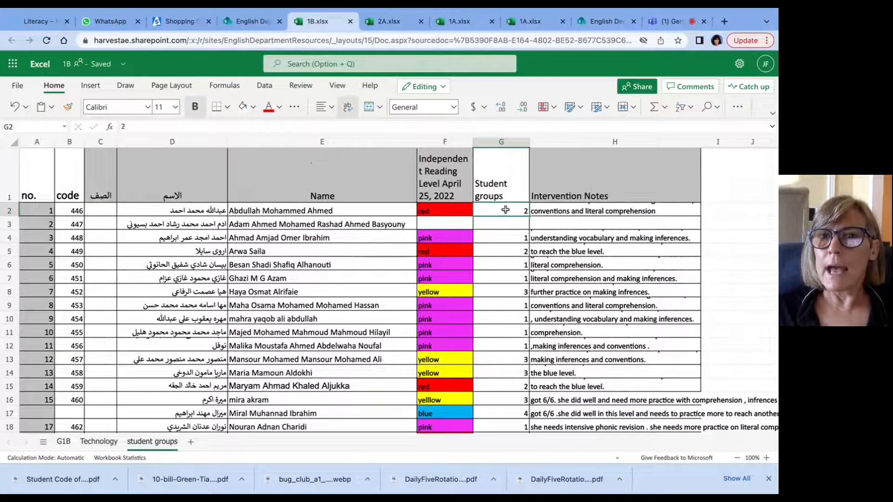
{"action": "left_click", "coordinate": [506, 143]}
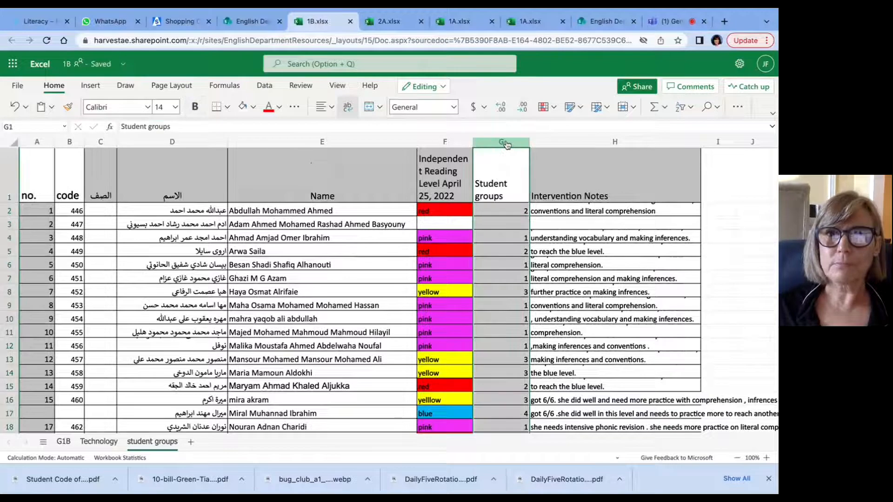
{"action": "left_click", "coordinate": [497, 215]}
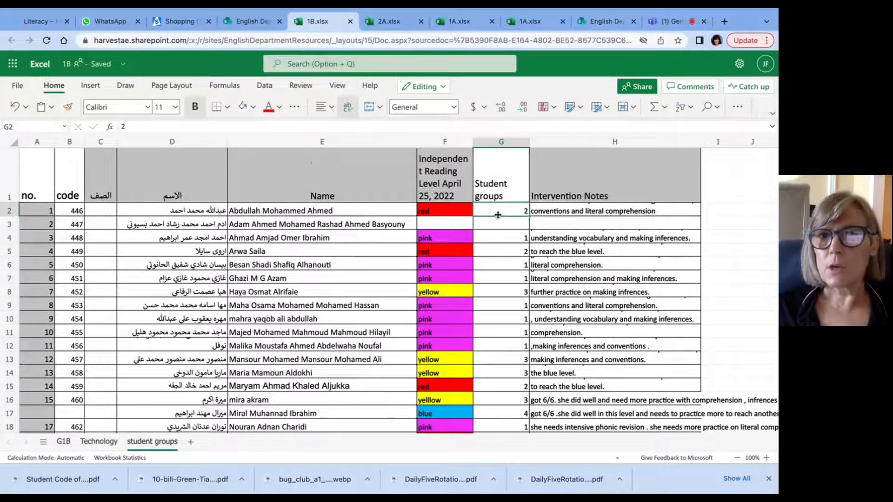
{"action": "left_click", "coordinate": [509, 144]}
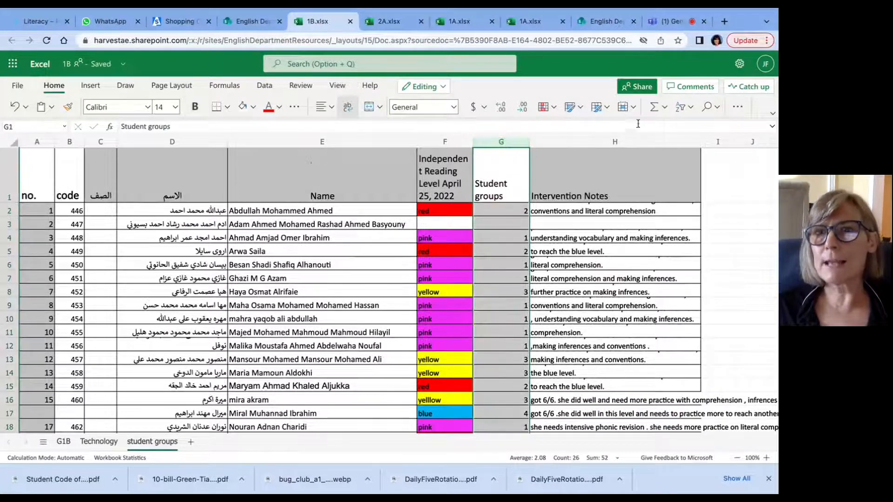
{"action": "left_click", "coordinate": [692, 109]}
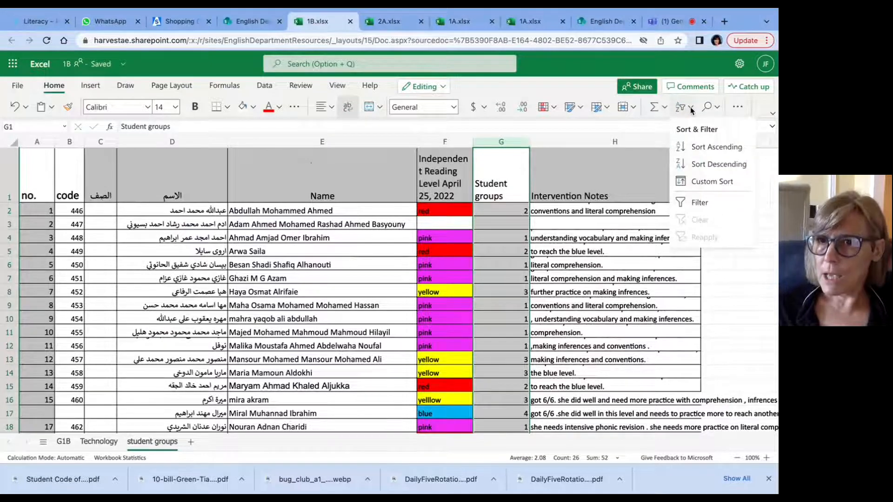
{"action": "left_click", "coordinate": [705, 148]}
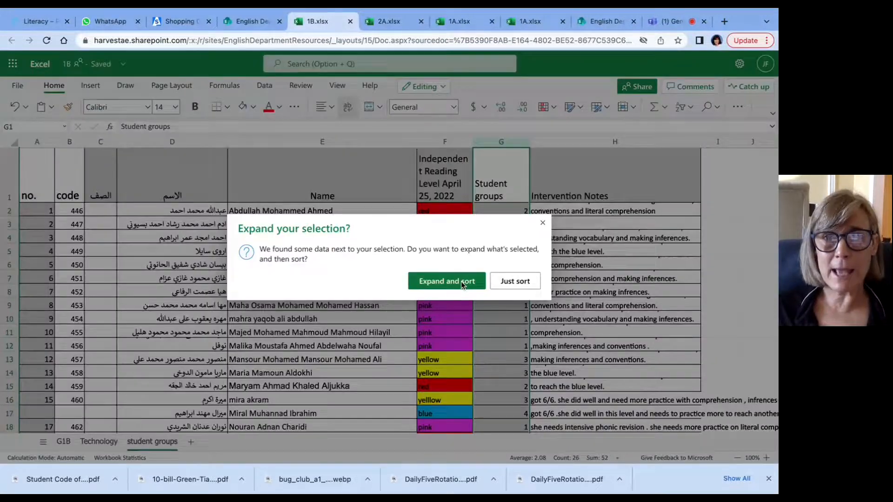
{"action": "left_click", "coordinate": [461, 281]}
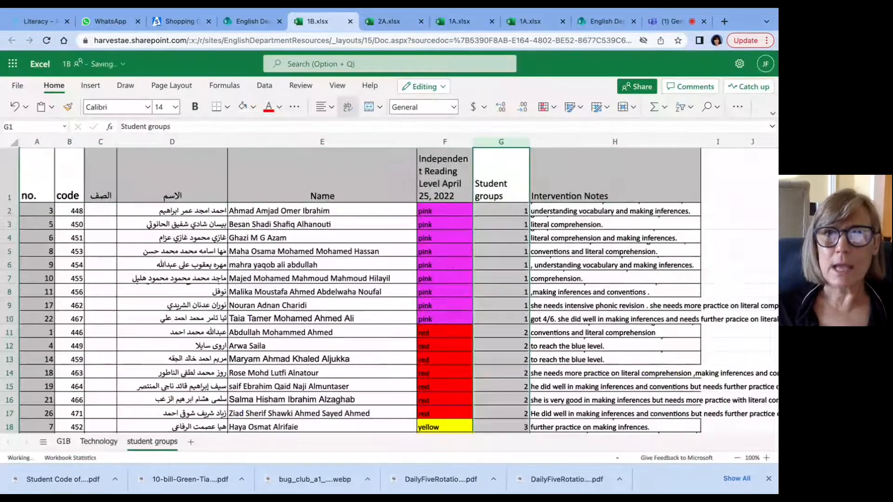
Step: Replace the group number of the first pink-level student in G2 with "group blue"
{"action": "scroll", "coordinate": [498, 253], "scroll_direction": "down", "scroll_amount": 1}
{"action": "scroll", "coordinate": [498, 253], "scroll_direction": "down", "scroll_amount": 3}
{"action": "scroll", "coordinate": [498, 253], "scroll_direction": "up", "scroll_amount": 5}
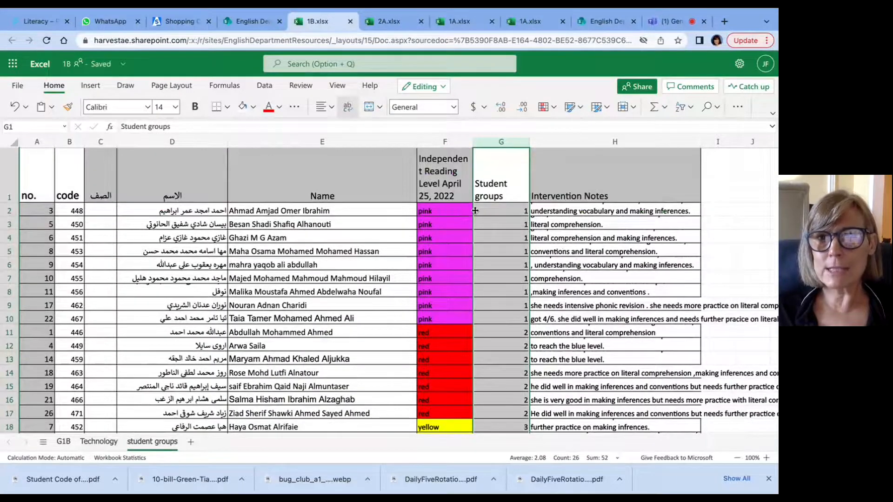
{"action": "scroll", "coordinate": [475, 305], "scroll_direction": "down", "scroll_amount": 6}
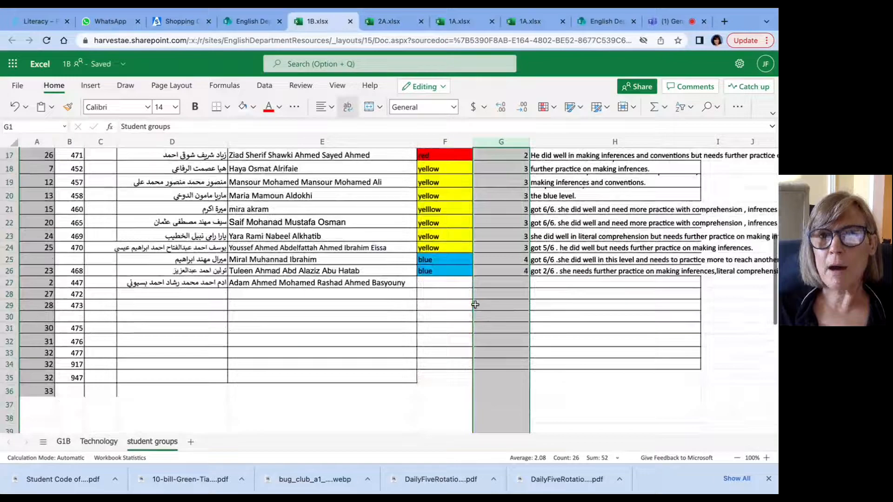
{"action": "scroll", "coordinate": [475, 305], "scroll_direction": "up", "scroll_amount": 6}
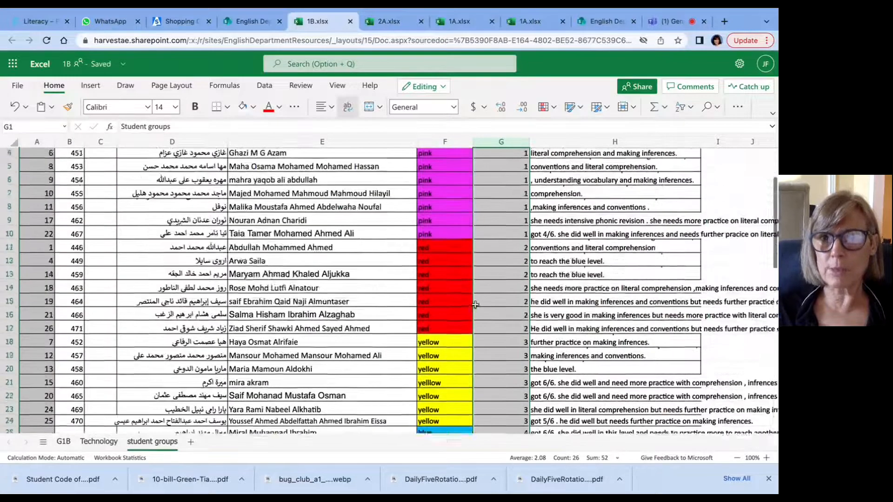
{"action": "left_click", "coordinate": [504, 212]}
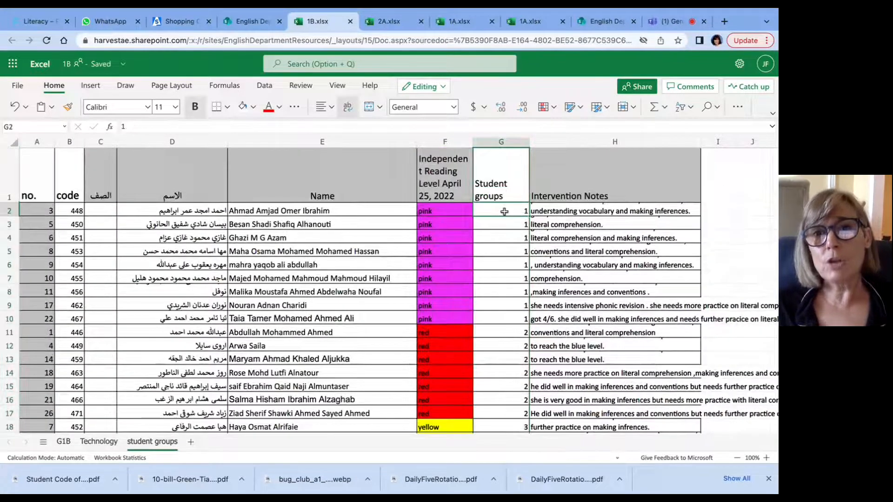
{"action": "double_click", "coordinate": [504, 212]}
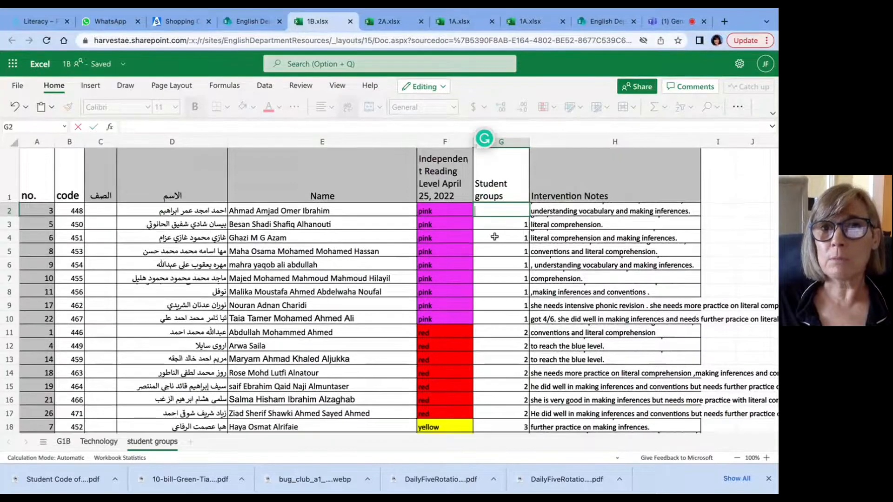
{"action": "type", "text": "group blue"}
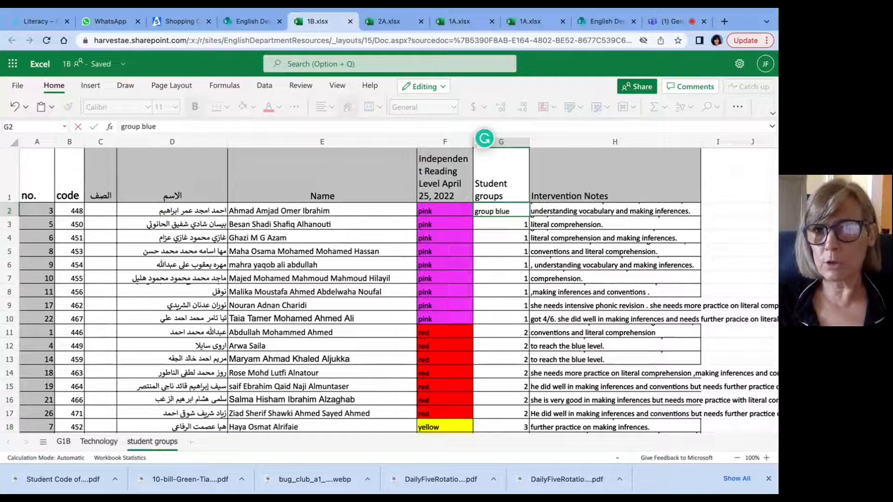
{"action": "left_click", "coordinate": [494, 240]}
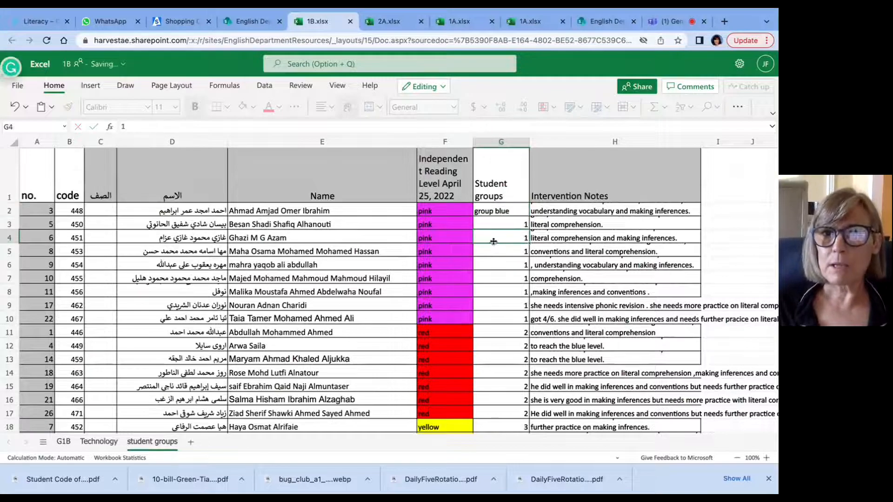
Step: Copy the "group blue" label from G2 down to the pink-level students in rows 3 to 7
{"action": "left_click", "coordinate": [502, 211]}
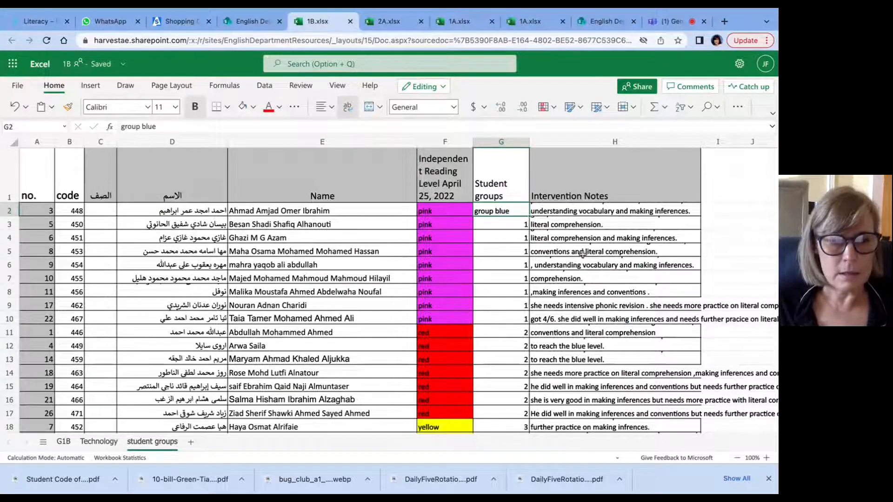
{"action": "key", "text": "ctrl+c"}
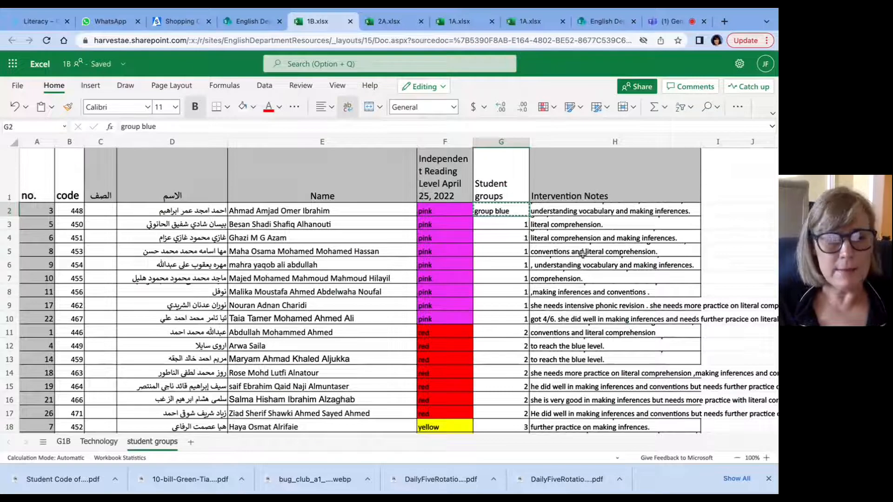
{"action": "key", "text": "shift+Down"}
{"action": "key", "text": "shift+Down"}
{"action": "key", "text": "shift+Down"}
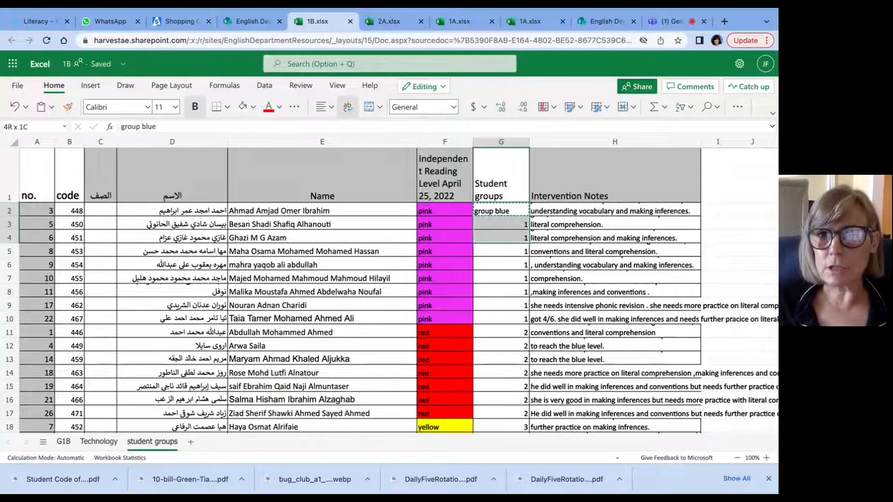
{"action": "key", "text": "shift+Down"}
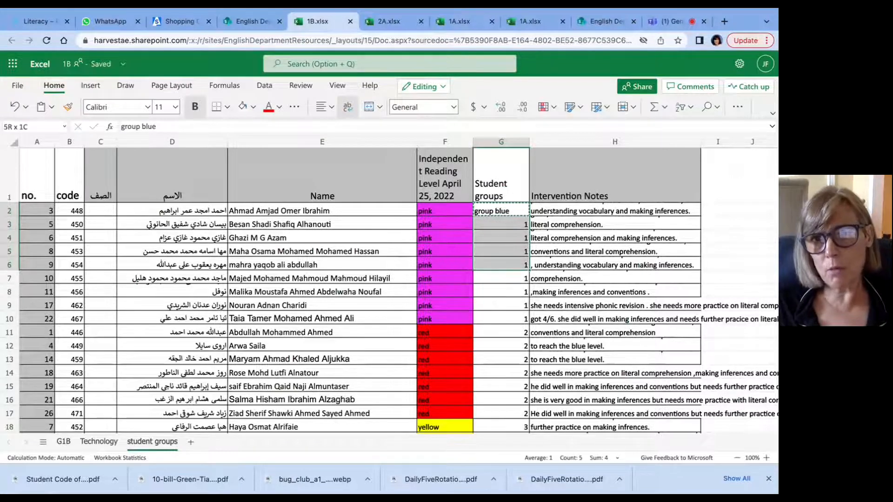
{"action": "key", "text": "shift+Down"}
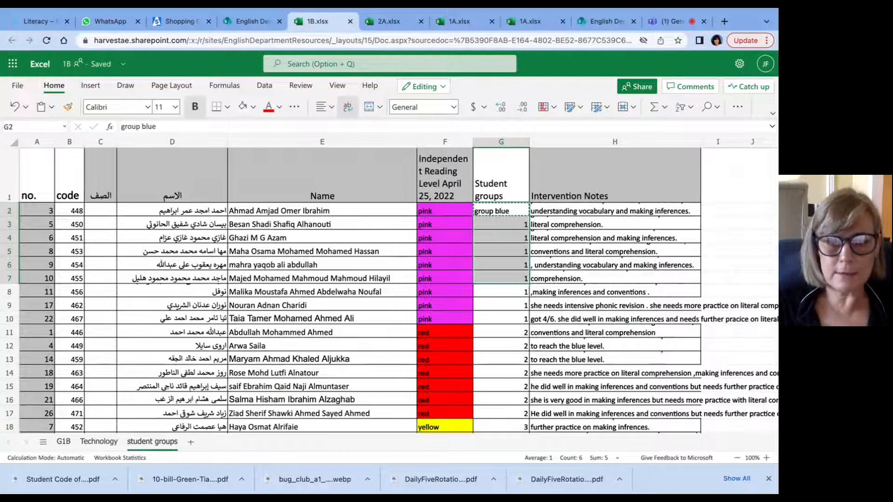
{"action": "key", "text": "ctrl+v"}
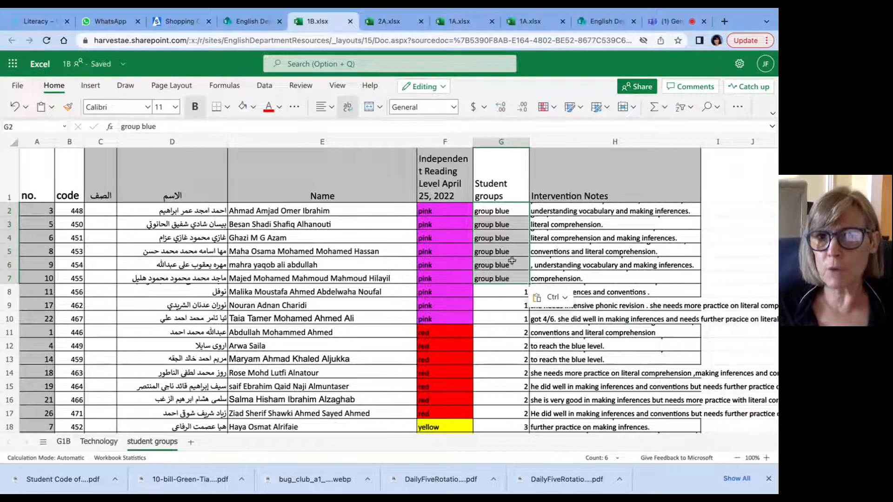
Step: Replace the group number of the pink-level student in G8 with "group green"
{"action": "left_click", "coordinate": [512, 289]}
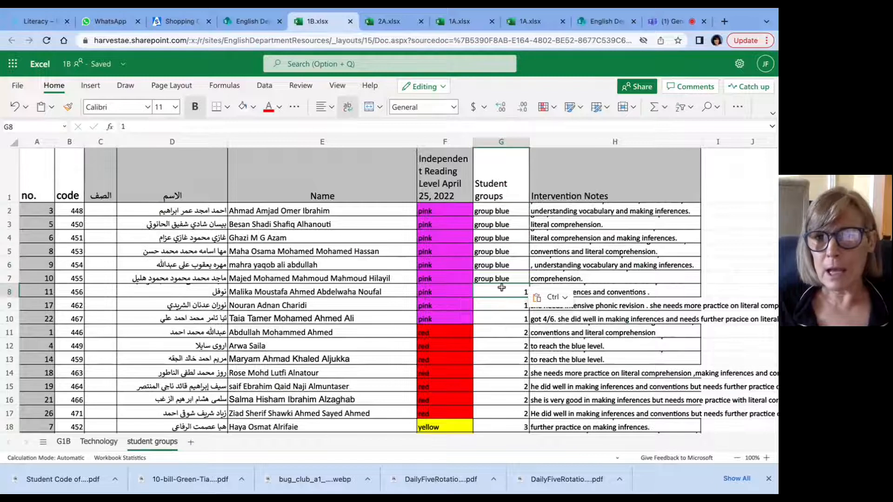
{"action": "key", "text": "BackSpace"}
{"action": "type", "text": "gr"}
{"action": "key", "text": "BackSpace"}
{"action": "key", "text": "BackSpace"}
{"action": "key", "text": "BackSpace"}
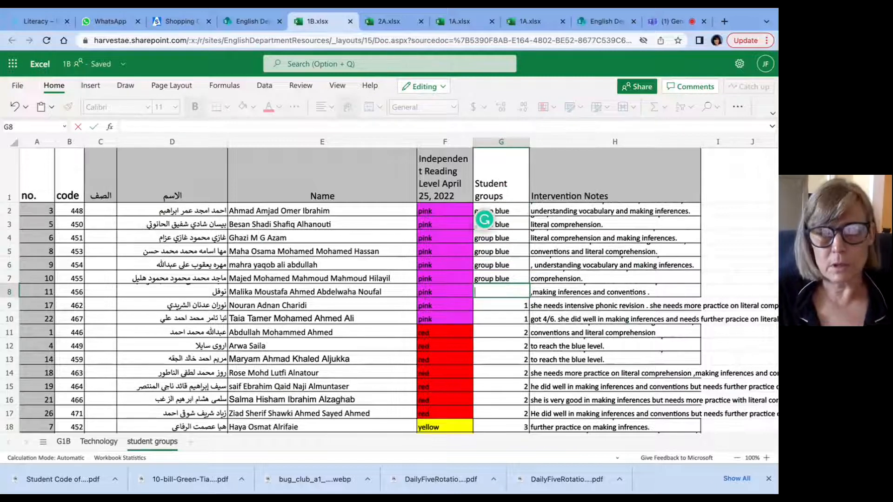
{"action": "type", "text": "group green"}
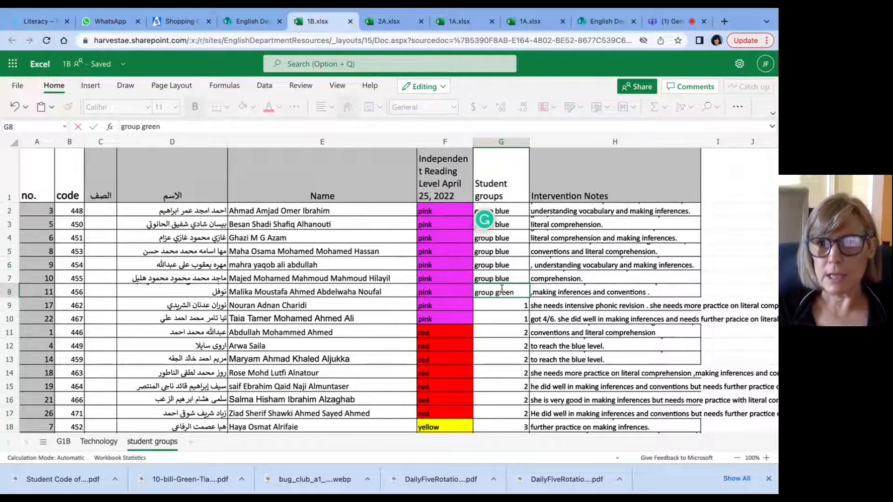
{"action": "left_click", "coordinate": [514, 361]}
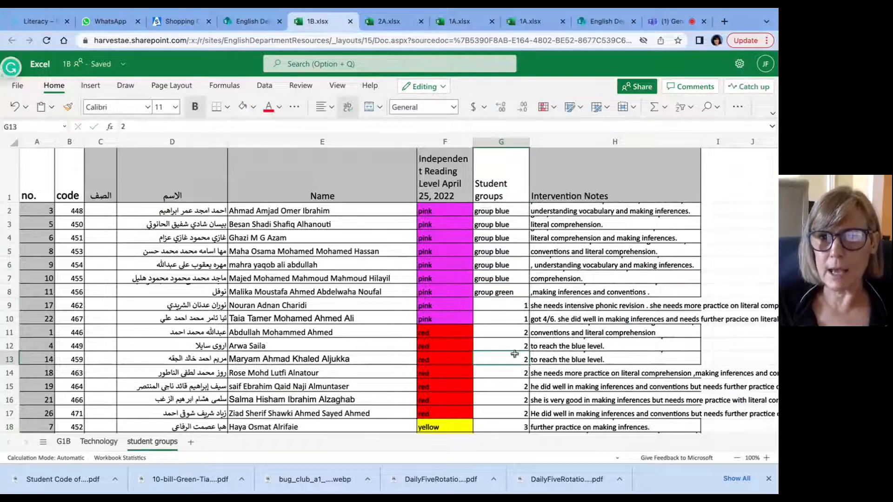
Step: Copy the "group green" label from G8 down to the students in rows 9 to 13
{"action": "left_click", "coordinate": [507, 290]}
{"action": "key", "text": "super+c"}
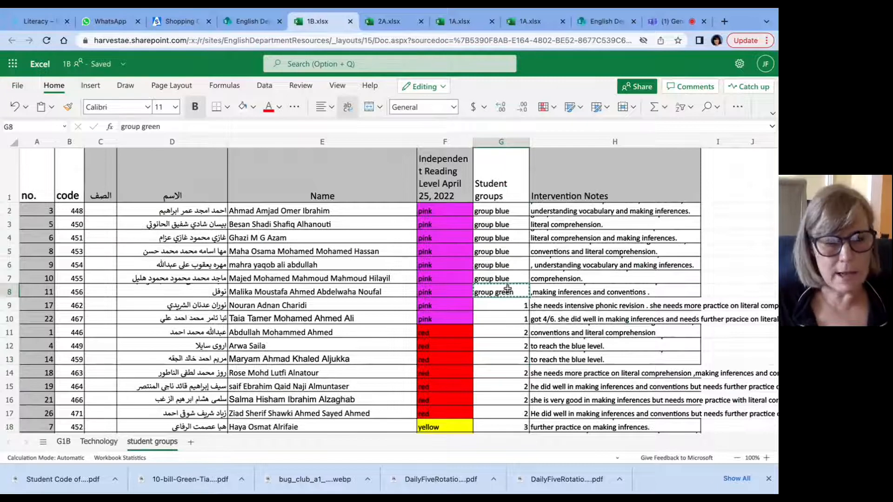
{"action": "key", "text": "shift+Down"}
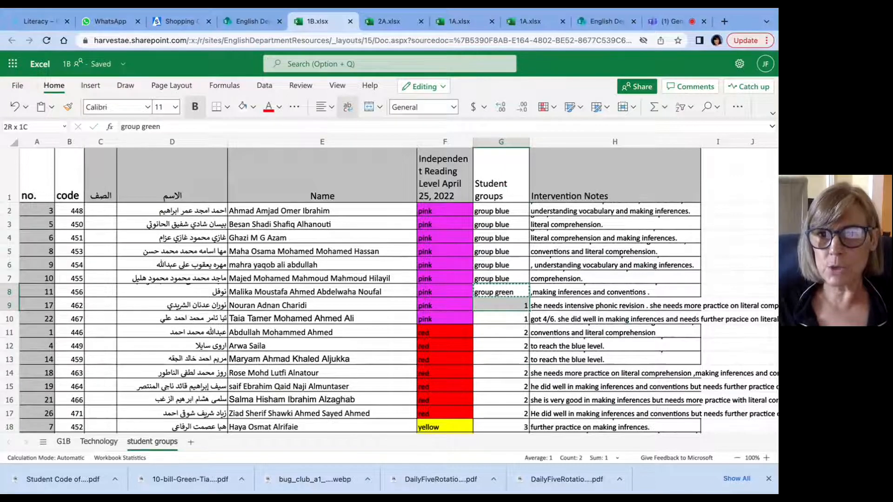
{"action": "key", "text": "shift+Down"}
{"action": "key", "text": "shift+Down"}
{"action": "key", "text": "shift+Down"}
{"action": "key", "text": "shift+Down"}
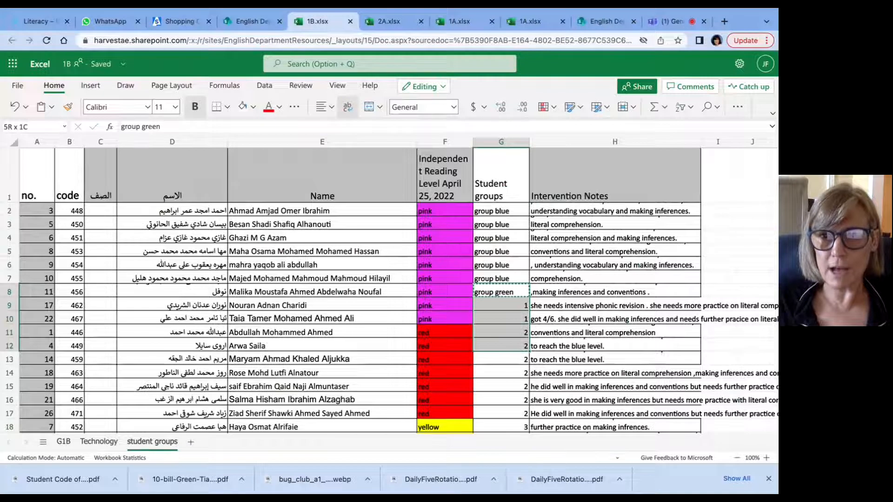
{"action": "key", "text": "super+v"}
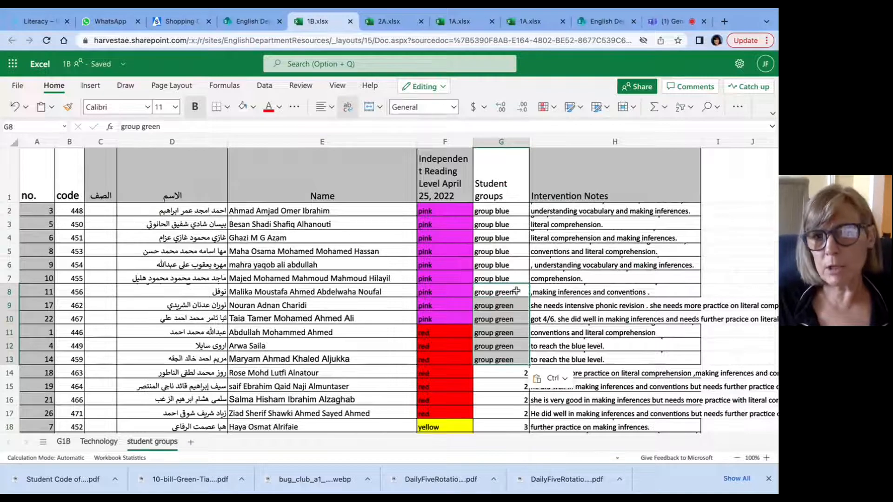
Step: Replace the group number of the red-level student in G14 with "group red"
{"action": "left_click", "coordinate": [495, 375]}
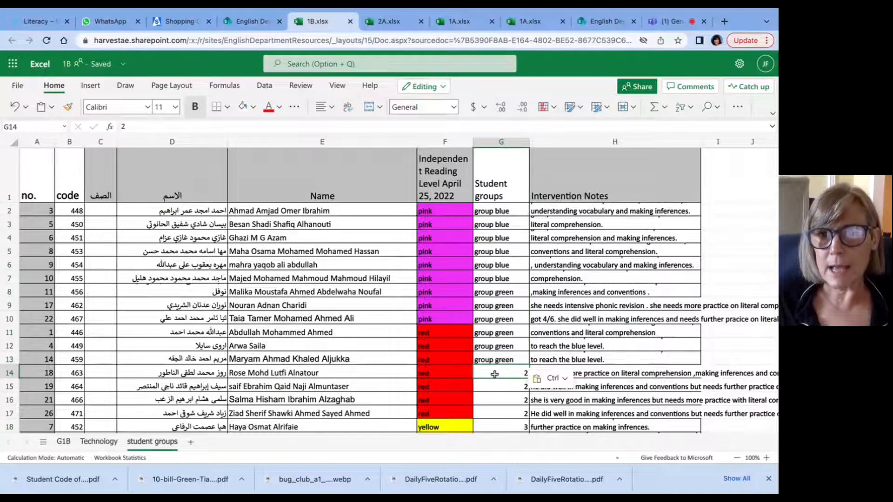
{"action": "double_click", "coordinate": [494, 375]}
{"action": "key", "text": "BackSpace"}
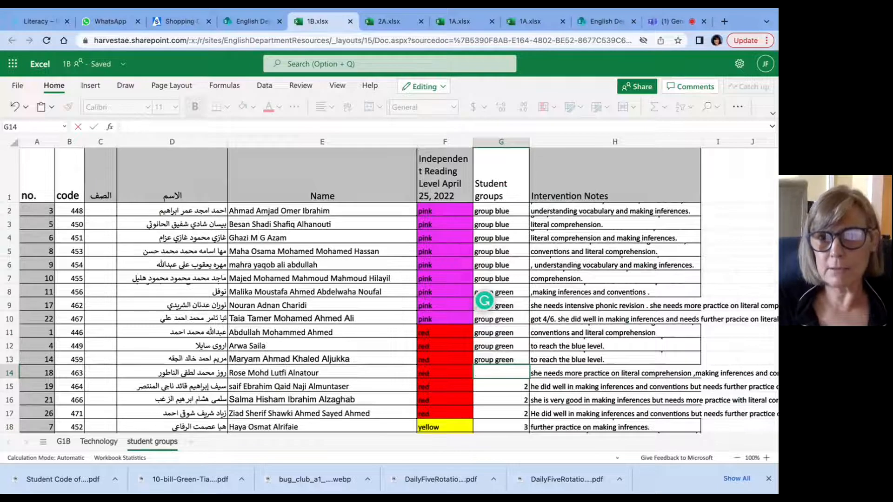
{"action": "type", "text": "red"}
{"action": "key", "text": "BackSpace"}
{"action": "key", "text": "BackSpace"}
{"action": "key", "text": "BackSpace"}
{"action": "key", "text": "BackSpace"}
{"action": "type", "text": "group"}
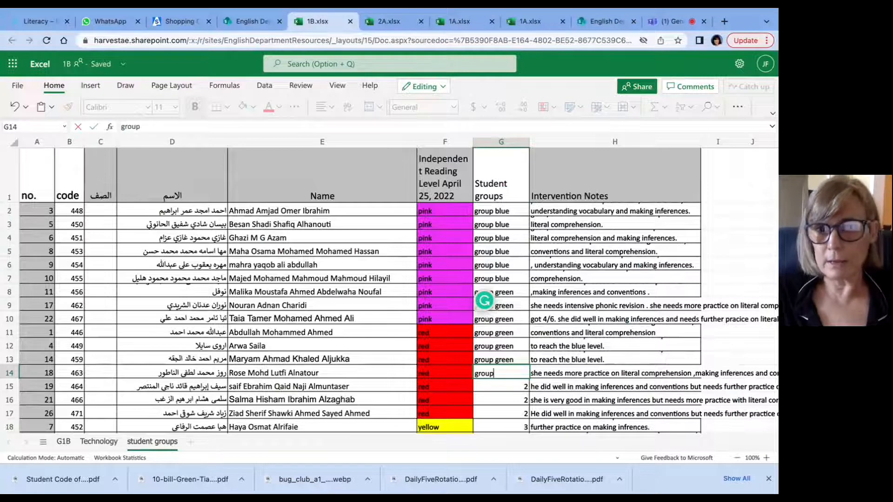
{"action": "type", "text": " red"}
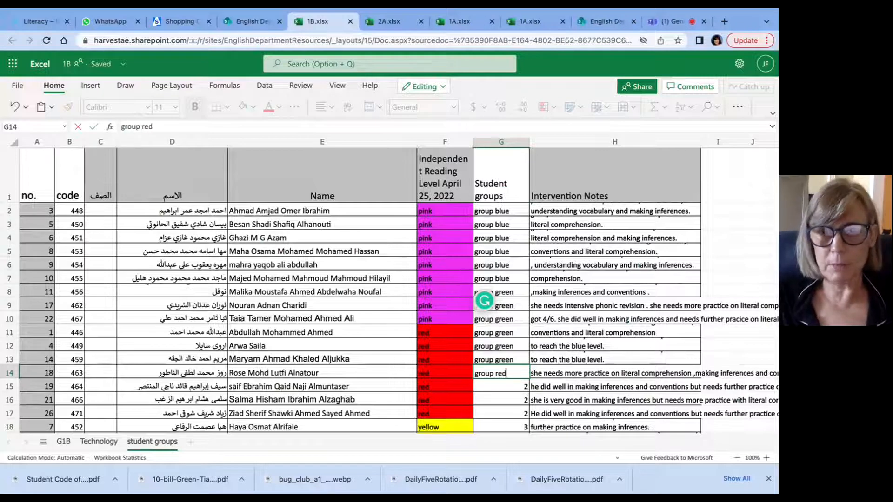
{"action": "left_click", "coordinate": [498, 399]}
Step: Copy the "group red" label from G14 down to the red- and yellow-level students in rows 15 to 19
{"action": "left_click", "coordinate": [503, 373]}
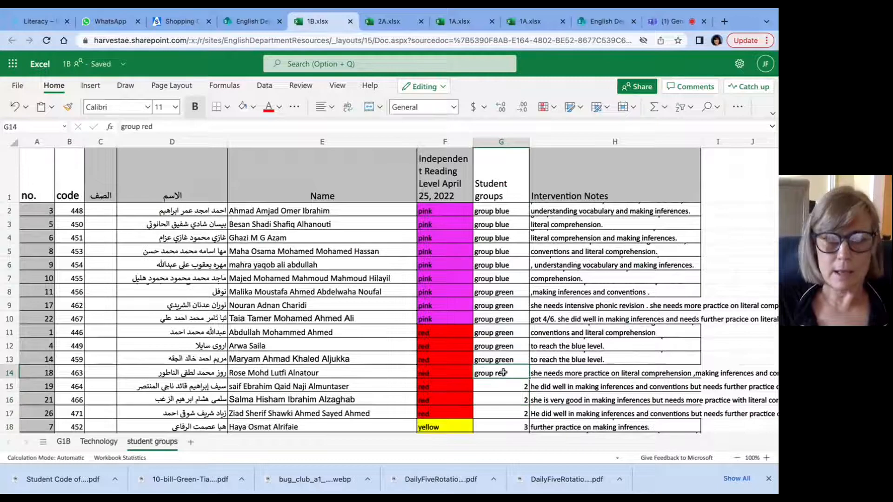
{"action": "key", "text": "super+c"}
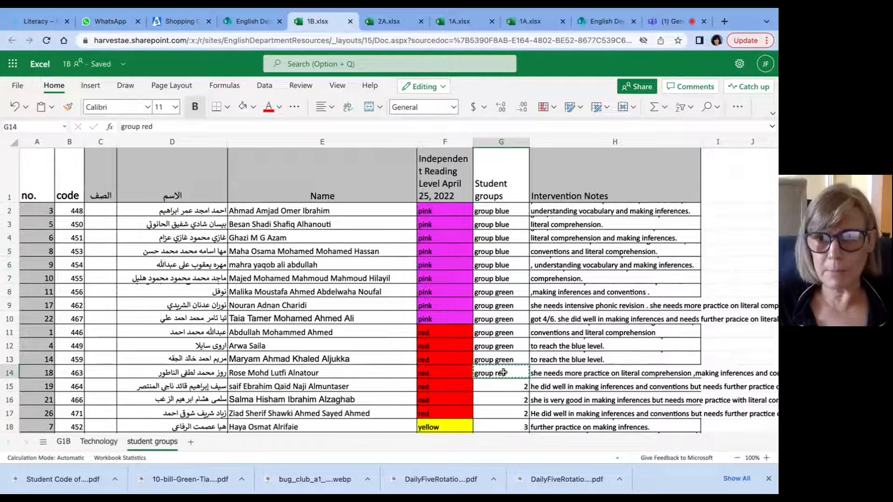
{"action": "key", "text": "shift+Down"}
{"action": "key", "text": "shift+Down"}
{"action": "key", "text": "shift+Down"}
{"action": "key", "text": "shift+Down"}
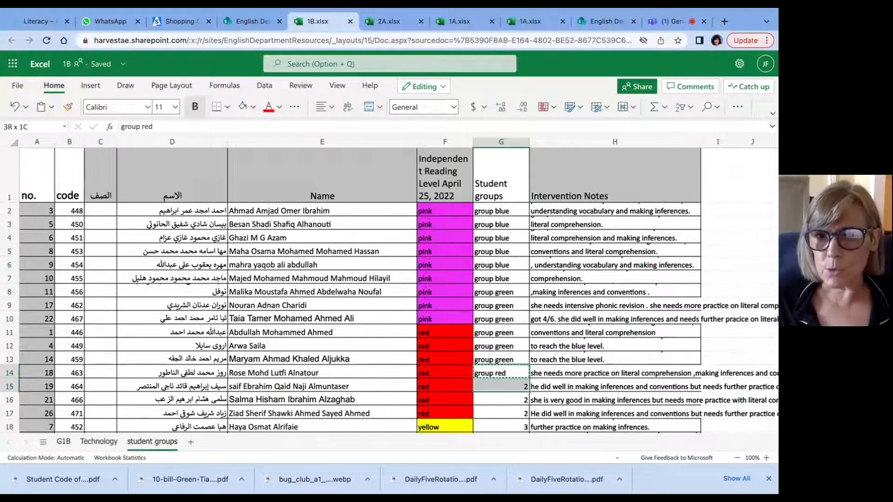
{"action": "key", "text": "super+v"}
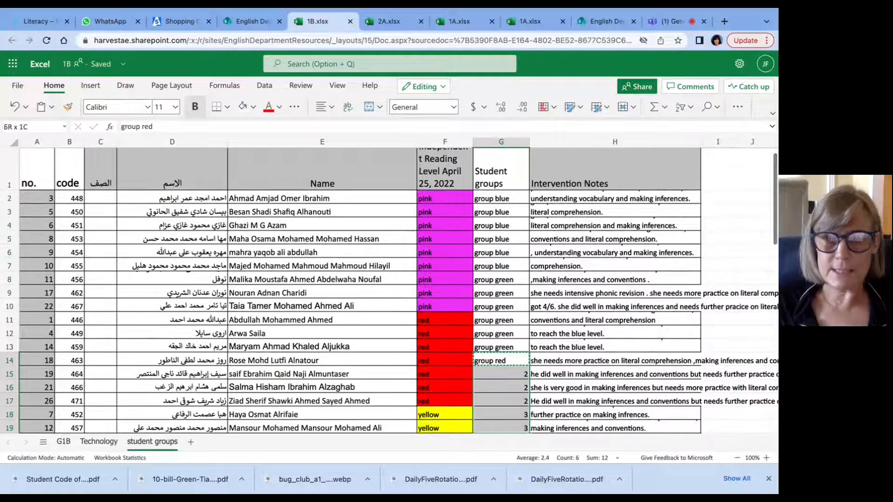
Step: Replace the group number of the yellow-level student in G20 with "group orange"
{"action": "scroll", "coordinate": [515, 285], "scroll_direction": "down", "scroll_amount": 5}
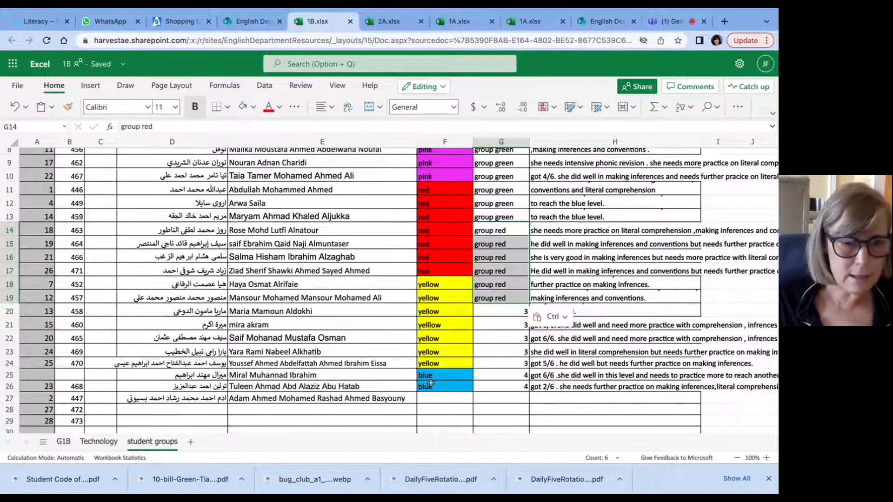
{"action": "left_click", "coordinate": [53, 387]}
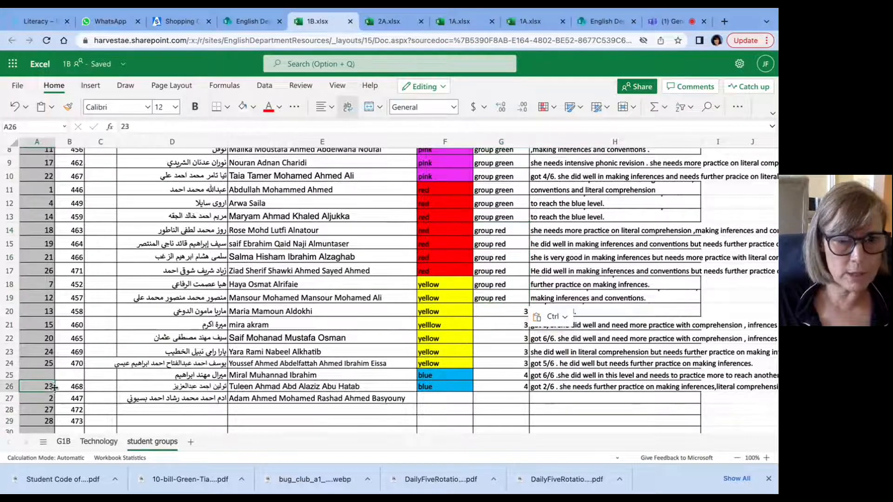
{"action": "left_click", "coordinate": [520, 311]}
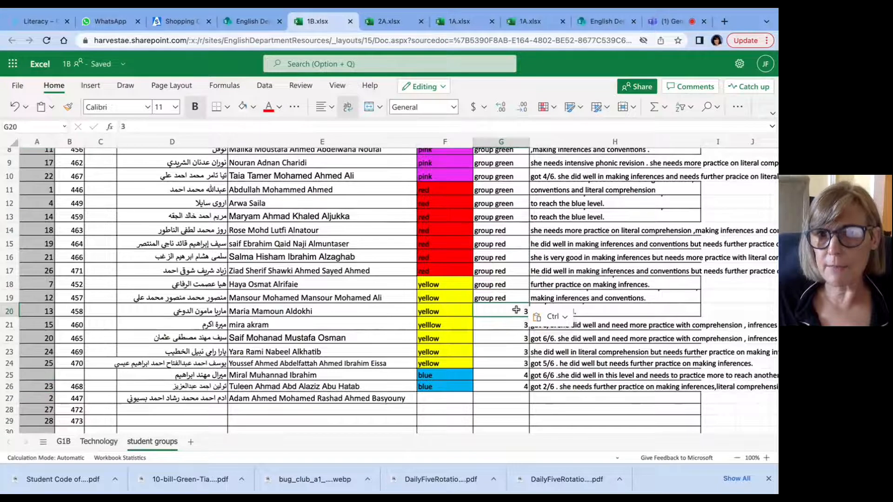
{"action": "scroll", "coordinate": [498, 306], "scroll_direction": "up", "scroll_amount": 2}
{"action": "scroll", "coordinate": [499, 305], "scroll_direction": "down", "scroll_amount": 3}
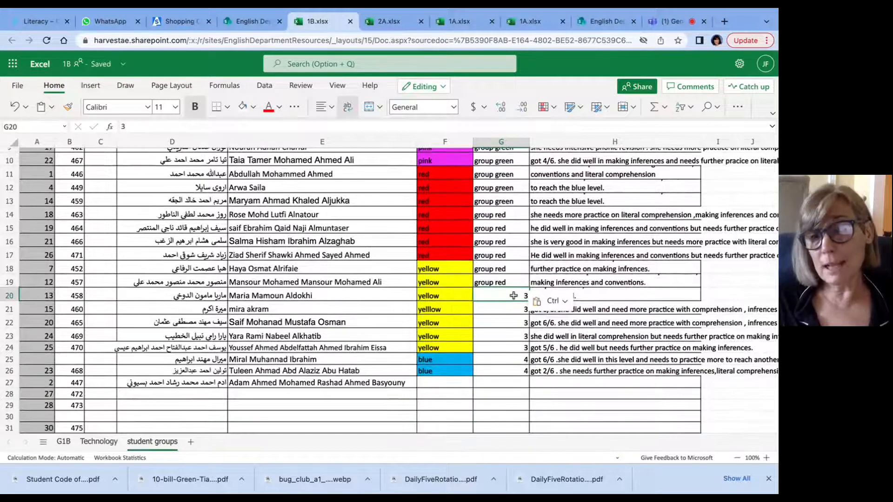
{"action": "double_click", "coordinate": [508, 296]}
{"action": "key", "text": "BackSpace"}
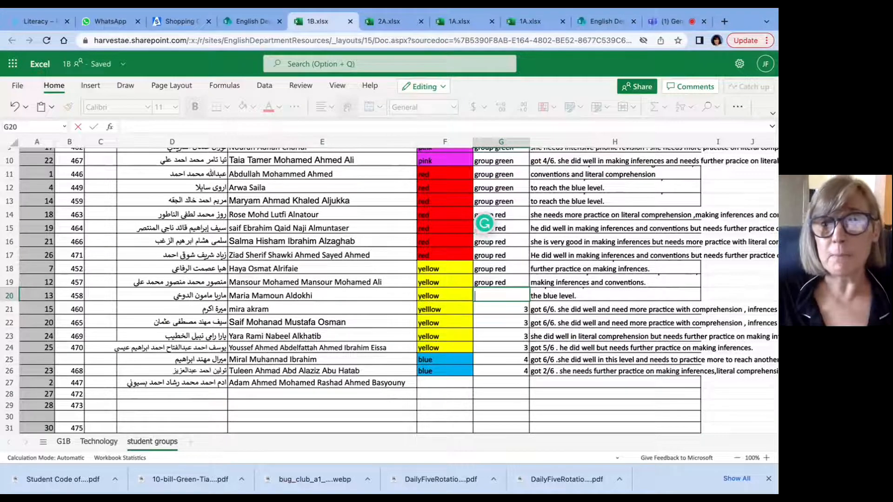
{"action": "type", "text": "orna"}
{"action": "key", "text": "BackSpace"}
{"action": "key", "text": "BackSpace"}
{"action": "key", "text": "BackSpace"}
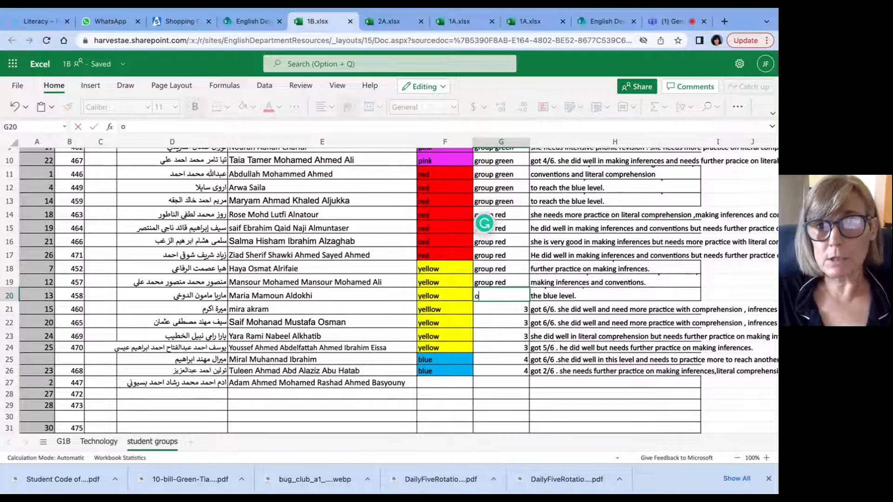
{"action": "type", "text": "range"}
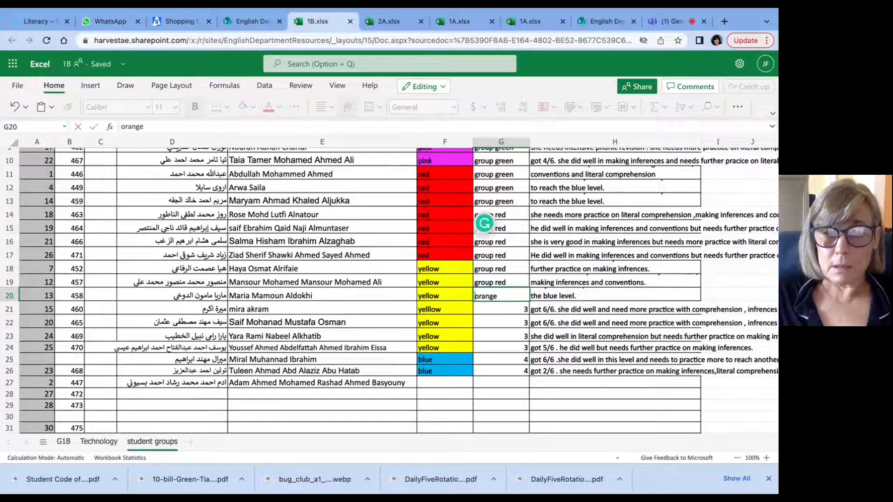
{"action": "type", "text": "group"}
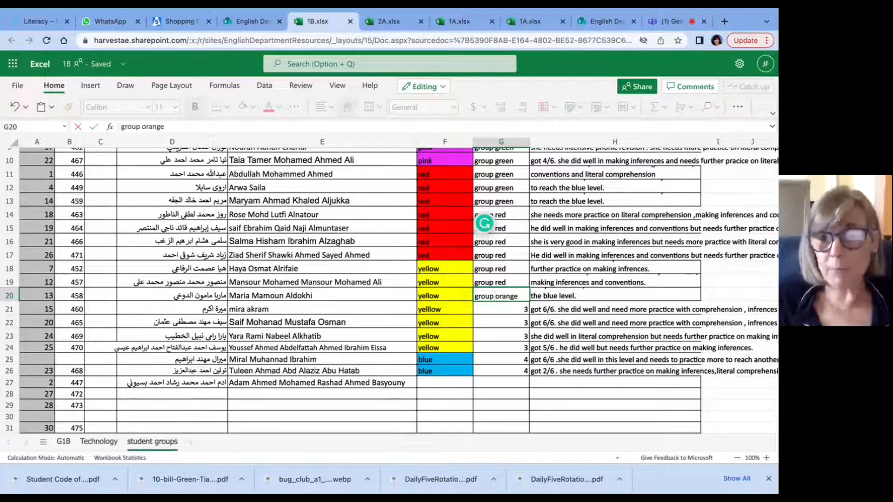
{"action": "left_click", "coordinate": [512, 310]}
Step: Copy the "group orange" label from G20 down to the yellow- and blue-level students in rows 21 to 26
{"action": "left_click", "coordinate": [513, 296]}
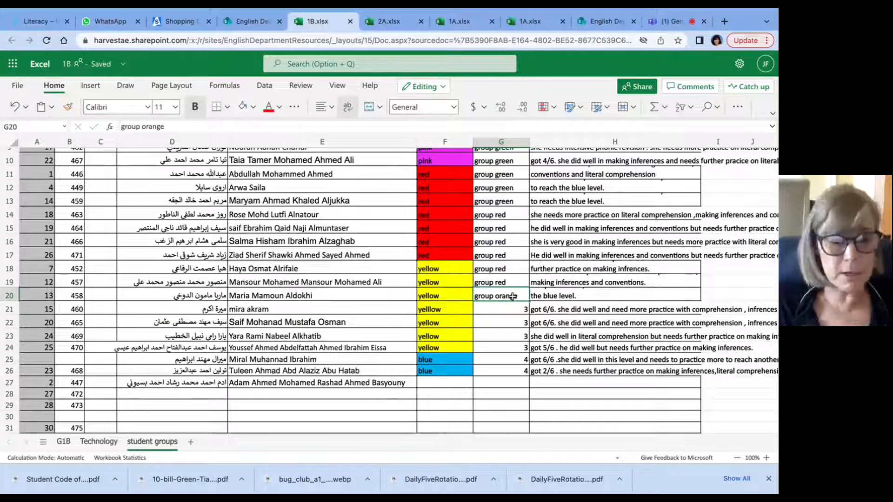
{"action": "key", "text": "ctrl+c"}
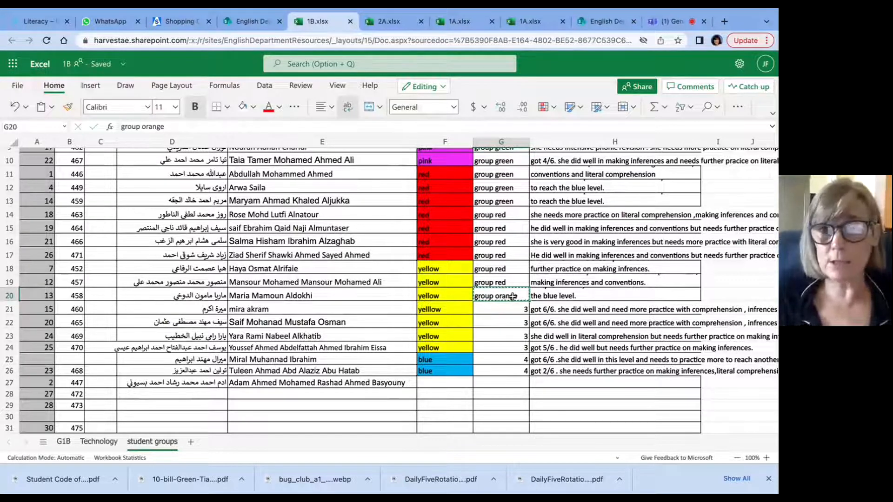
{"action": "left_click_drag", "start_coordinate": [513, 309], "coordinate": [512, 349]}
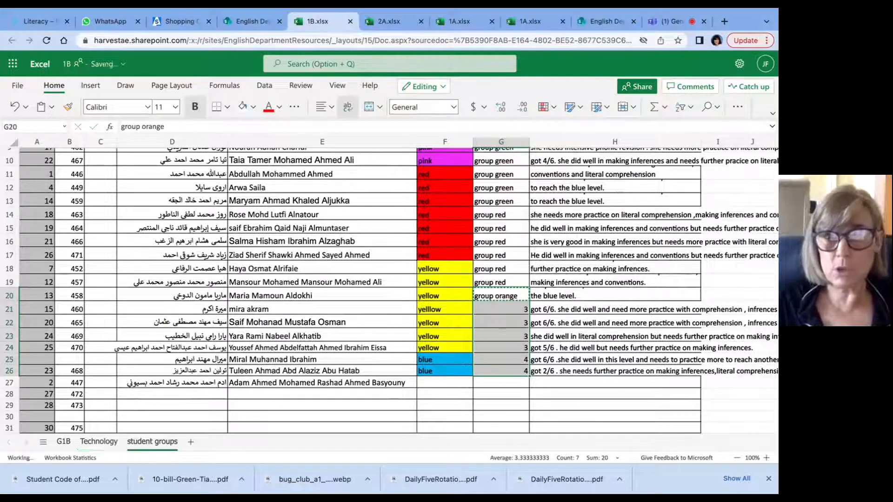
{"action": "key", "text": "ctrl+v"}
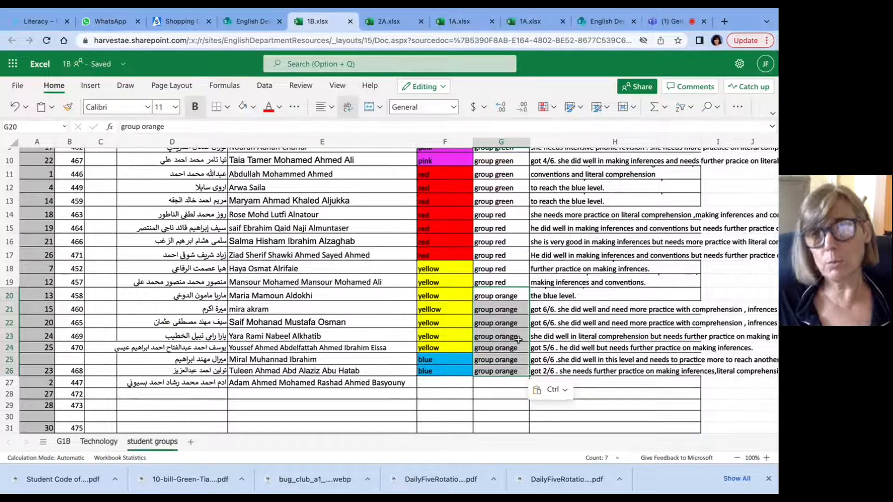
Step: Review the colour group assignments on the student groups sheet and switch to the Microsoft Teams meeting
{"action": "scroll", "coordinate": [519, 339], "scroll_direction": "up", "scroll_amount": 3}
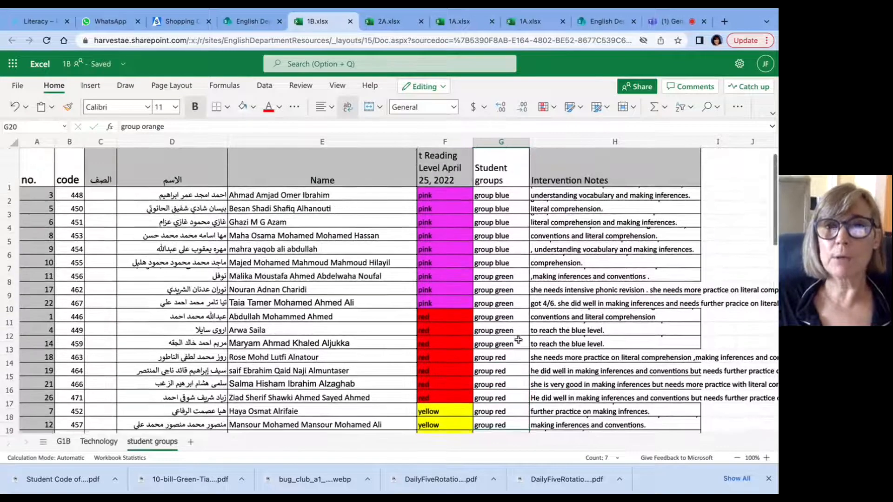
{"action": "scroll", "coordinate": [519, 340], "scroll_direction": "down", "scroll_amount": 2}
{"action": "scroll", "coordinate": [518, 340], "scroll_direction": "up", "scroll_amount": 3}
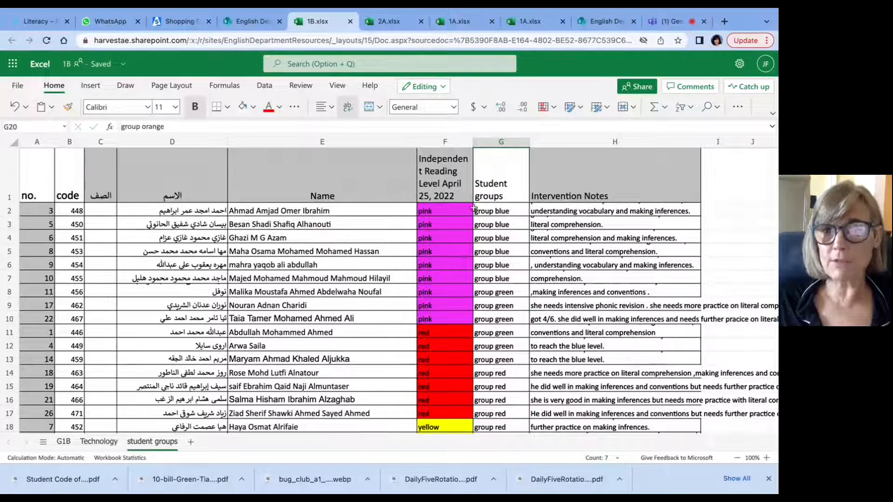
{"action": "scroll", "coordinate": [472, 303], "scroll_direction": "down", "scroll_amount": 10}
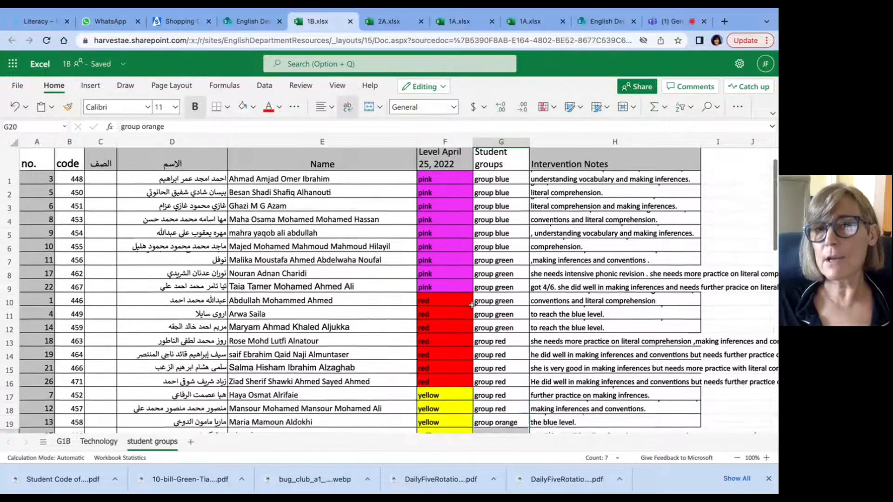
{"action": "scroll", "coordinate": [473, 298], "scroll_direction": "up", "scroll_amount": 5}
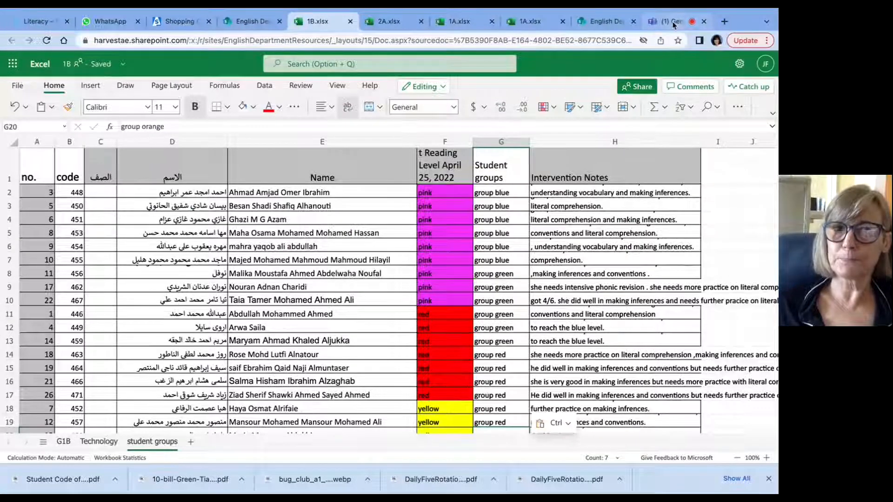
{"action": "left_click", "coordinate": [673, 23]}
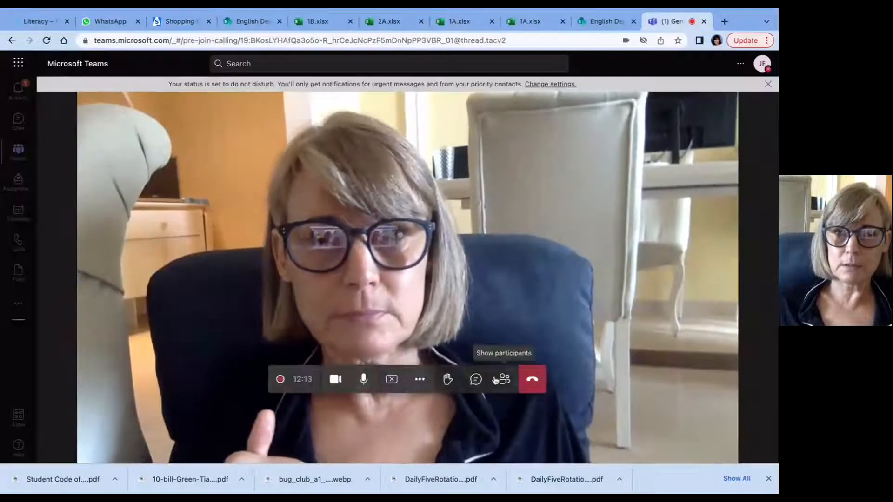